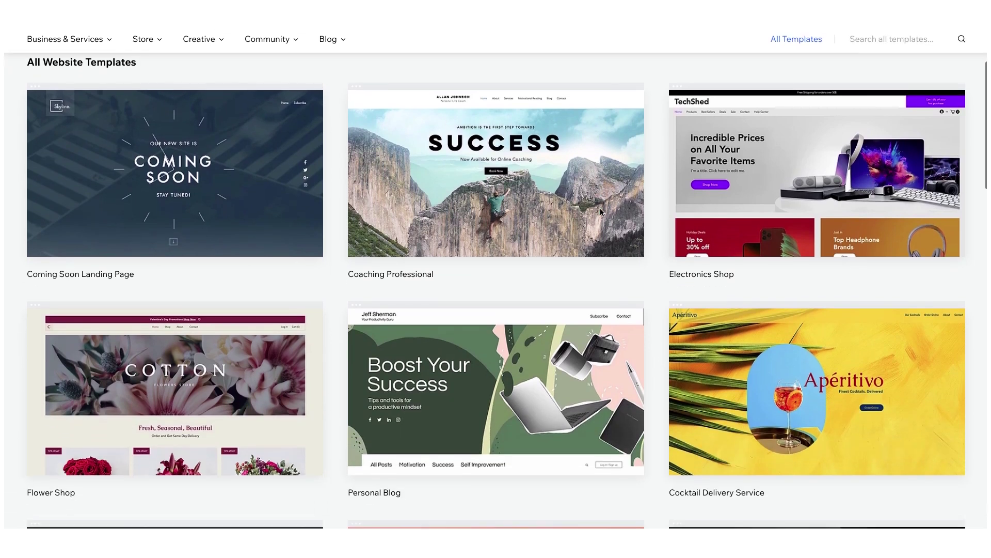
{"action": "scroll", "coordinate": [601, 210], "scroll_direction": "down", "scroll_amount": 1}
{"action": "scroll", "coordinate": [601, 210], "scroll_direction": "down", "scroll_amount": 1}
{"action": "scroll", "coordinate": [601, 210], "scroll_direction": "down", "scroll_amount": 1}
{"action": "scroll", "coordinate": [601, 210], "scroll_direction": "down", "scroll_amount": 2}
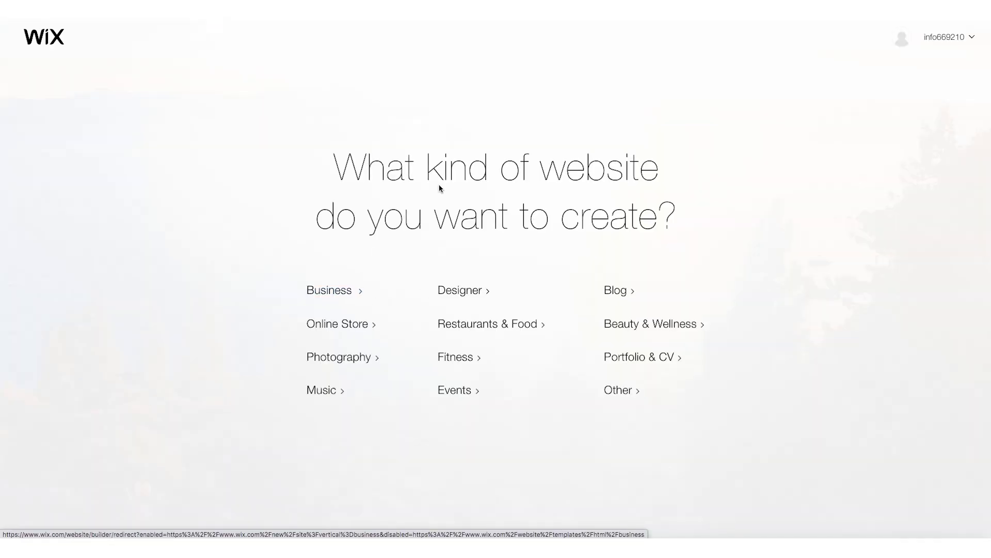
Choose portfolio websites as the kind of site to create.
{"action": "left_click", "coordinate": [649, 362]}
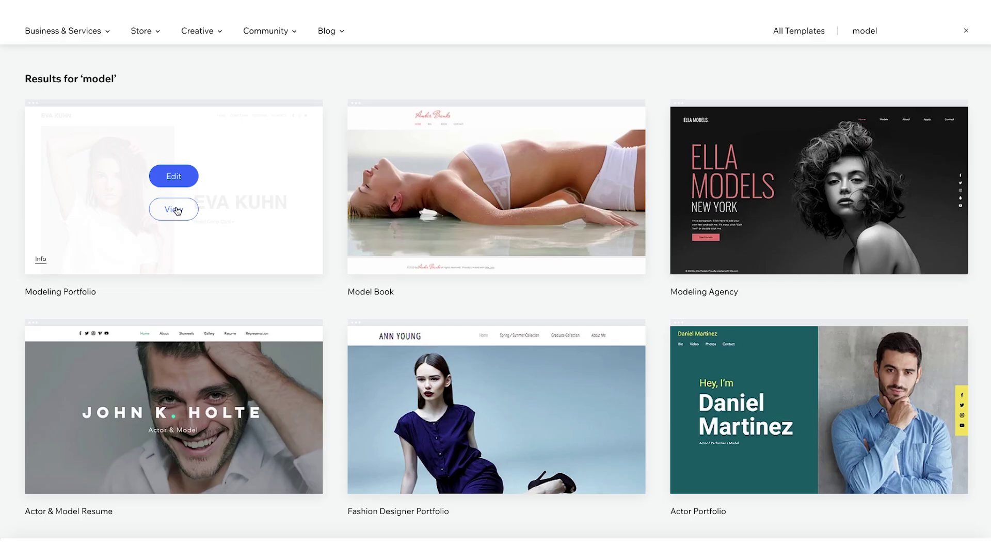
Preview the Modeling Portfolio template from the 'model' template search results.
{"action": "left_click", "coordinate": [176, 212]}
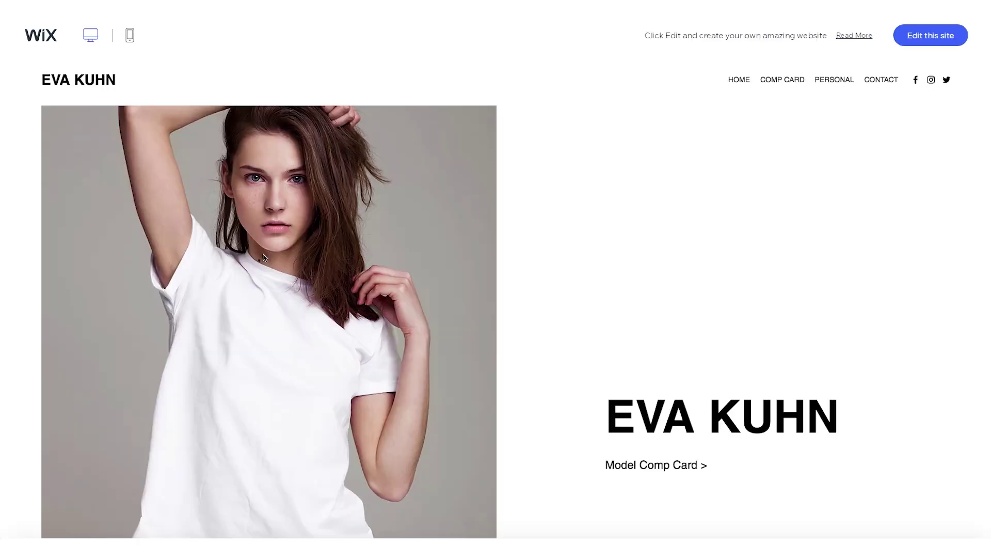
{"action": "scroll", "coordinate": [311, 333], "scroll_direction": "down", "scroll_amount": 4}
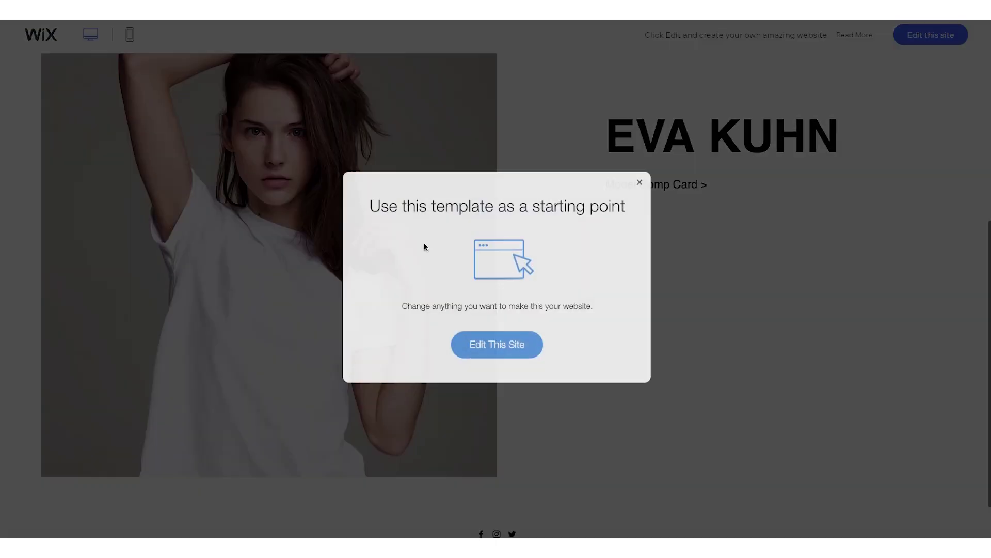
Dismiss the template popup and view the Model Comp Card page.
{"action": "left_click", "coordinate": [640, 184]}
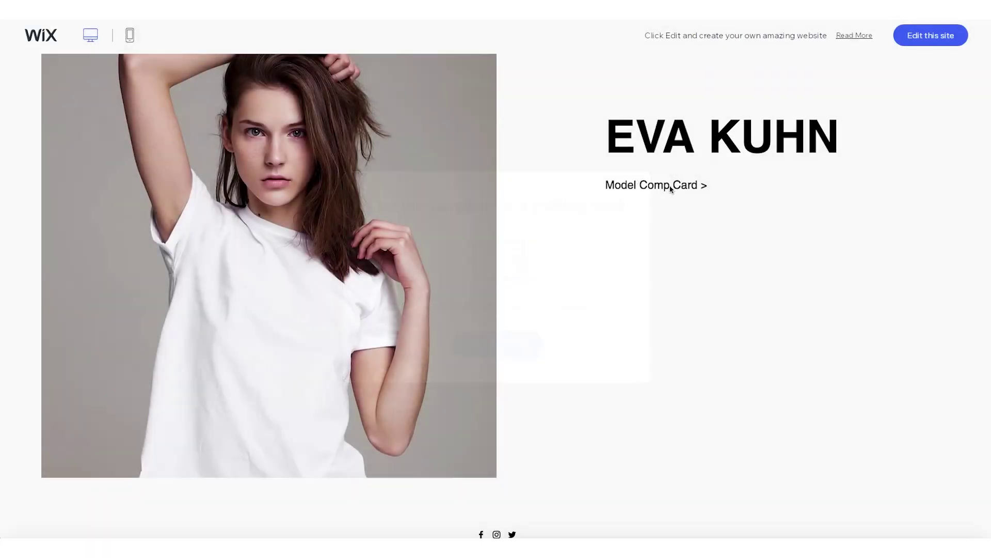
{"action": "left_click", "coordinate": [651, 184]}
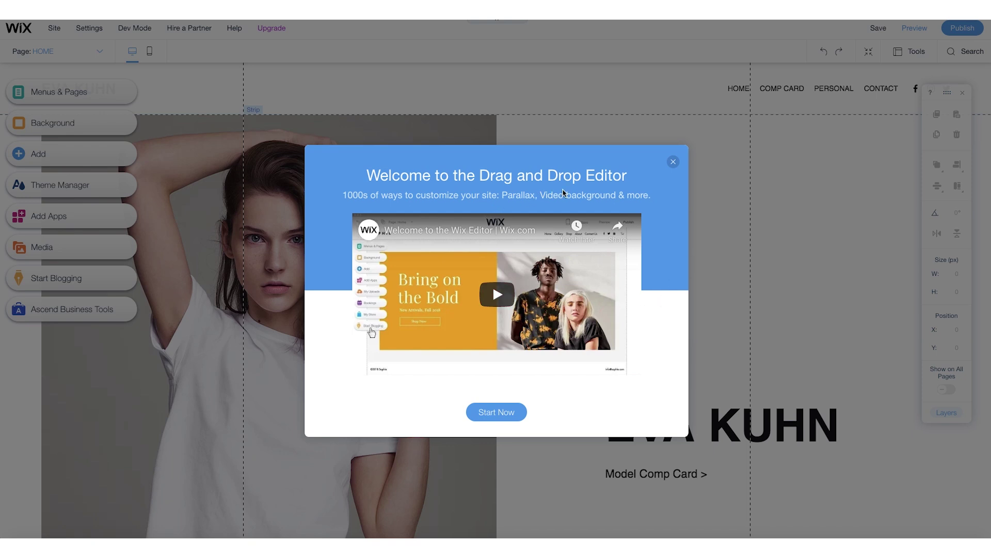
Close the Welcome to the Drag and Drop Editor introduction with Esc.
{"action": "key", "text": "Escape"}
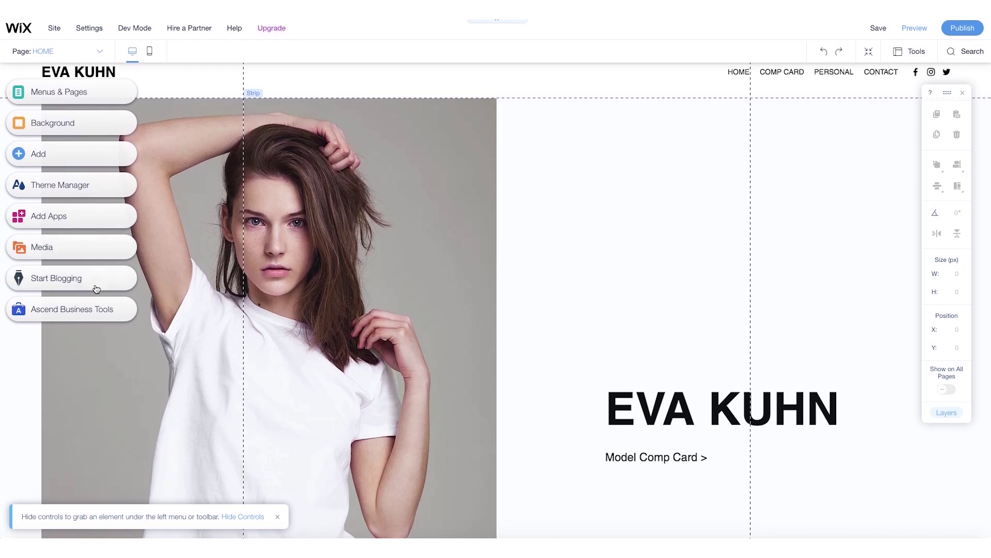
{"action": "scroll", "coordinate": [409, 346], "scroll_direction": "down", "scroll_amount": 1}
{"action": "scroll", "coordinate": [409, 356], "scroll_direction": "down", "scroll_amount": 1}
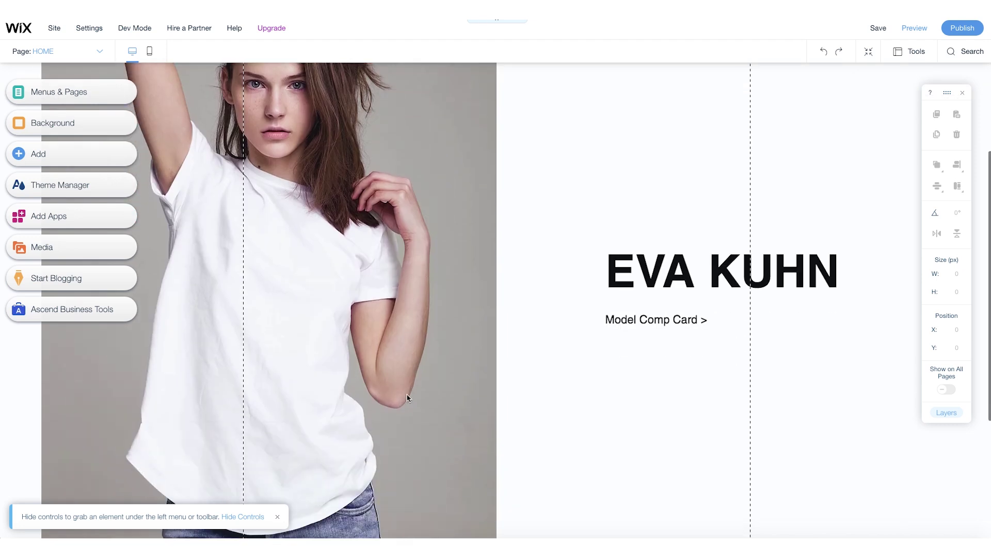
{"action": "scroll", "coordinate": [408, 380], "scroll_direction": "down", "scroll_amount": 1}
{"action": "scroll", "coordinate": [408, 397], "scroll_direction": "down", "scroll_amount": 2}
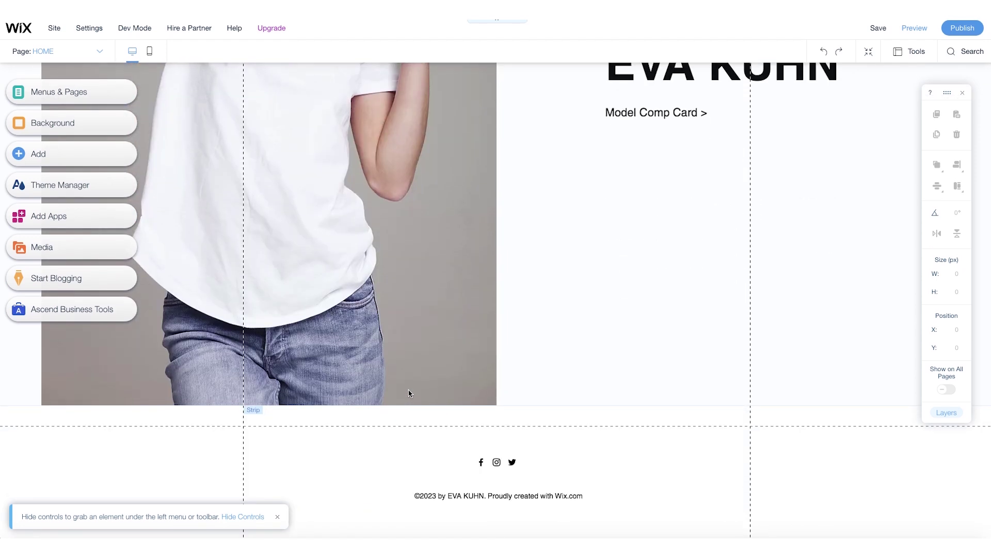
{"action": "scroll", "coordinate": [409, 393], "scroll_direction": "up", "scroll_amount": 5}
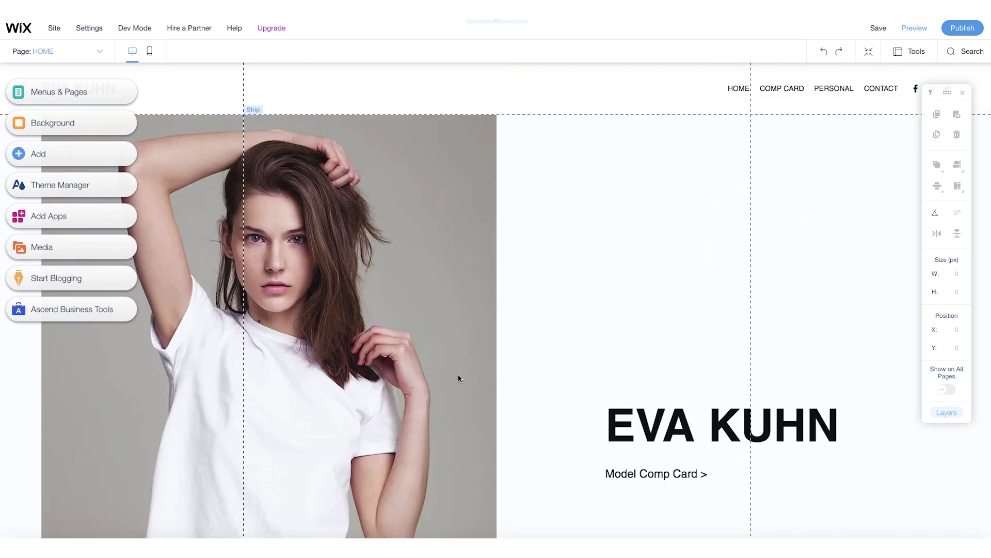
Change the EVA KUHN heading to FRANCIS POLO at font size 58, then dismiss the Columns tip.
{"action": "left_click", "coordinate": [685, 426]}
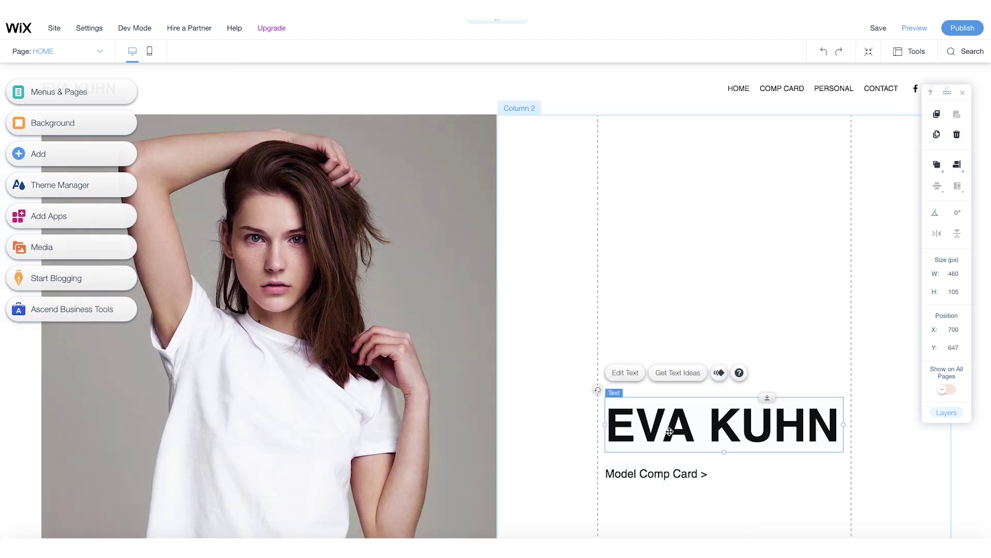
{"action": "double_click", "coordinate": [669, 431]}
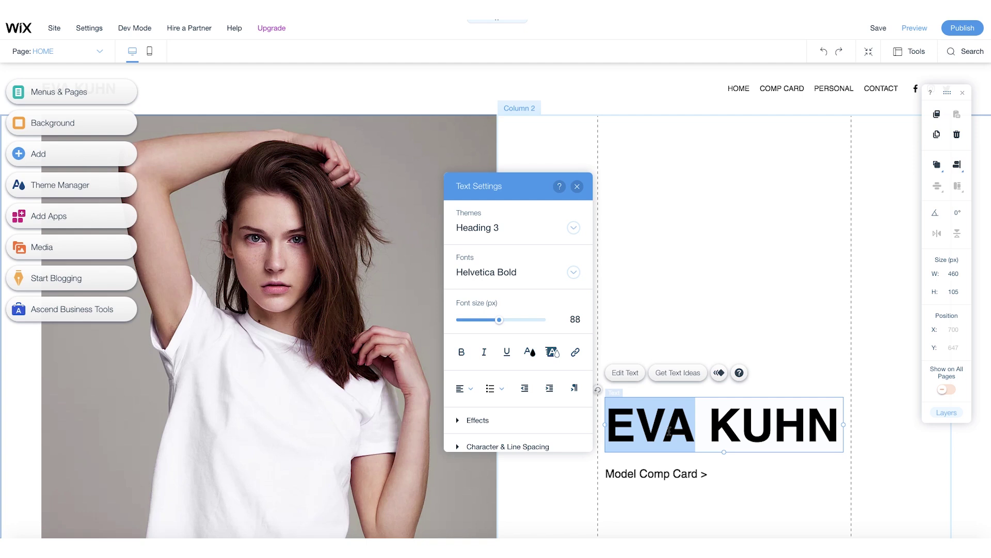
{"action": "triple_click", "coordinate": [669, 431]}
{"action": "type", "text": "FRANCI"}
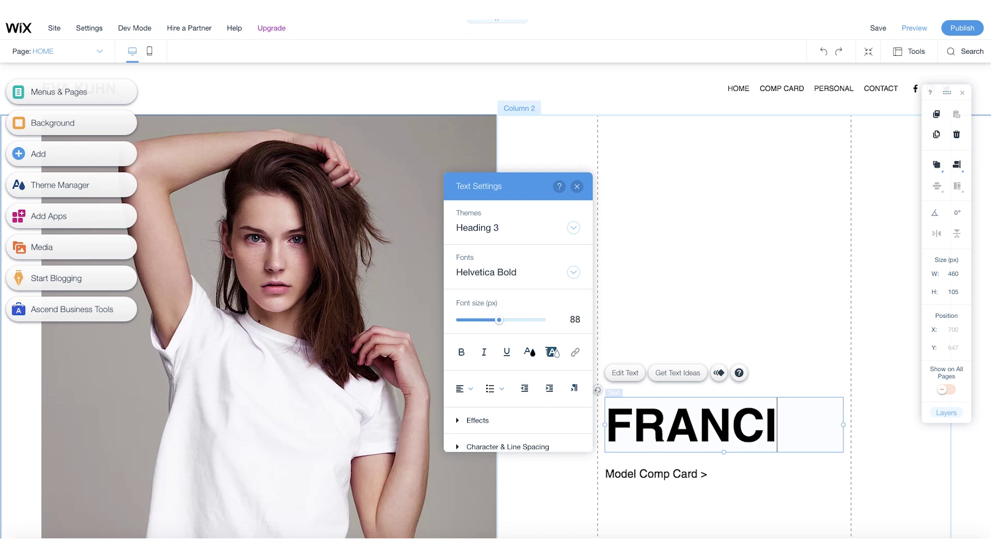
{"action": "type", "text": "POLO"}
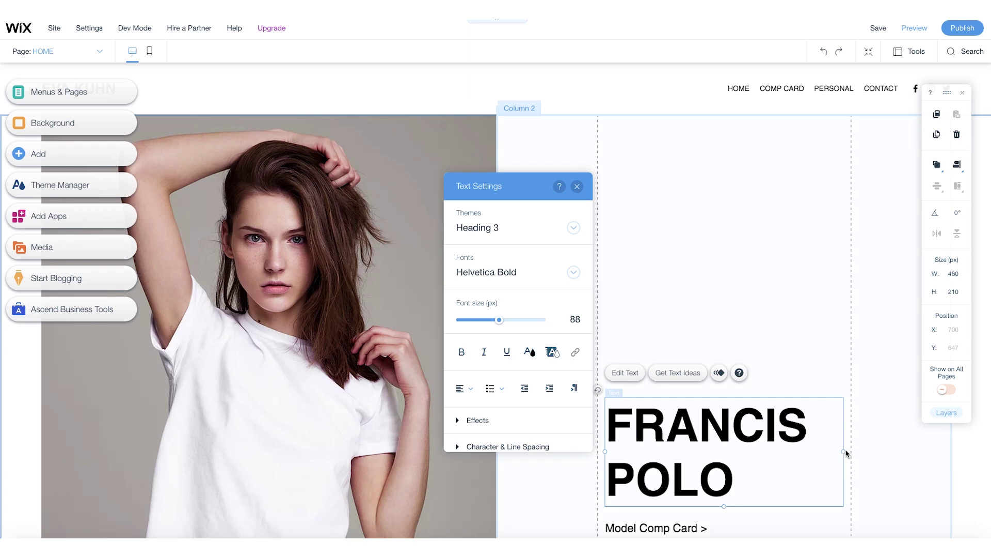
{"action": "key", "text": "ctrl+a"}
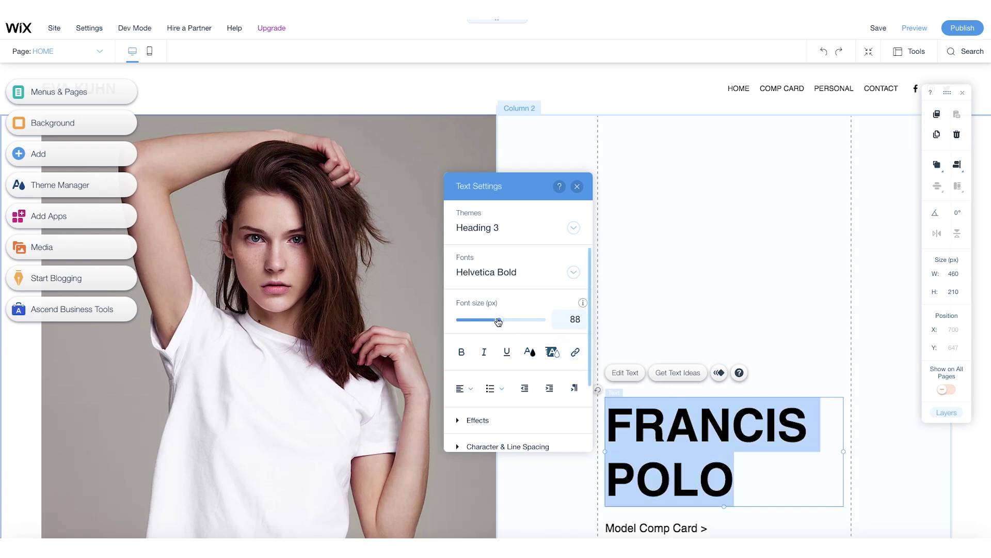
{"action": "left_click_drag", "start_coordinate": [498, 322], "coordinate": [486, 321]}
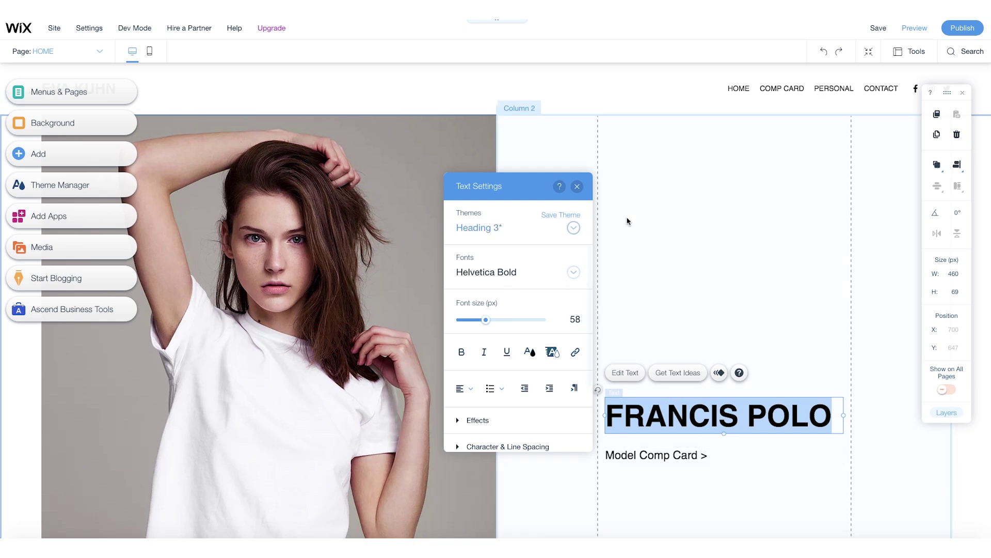
{"action": "left_click", "coordinate": [675, 272]}
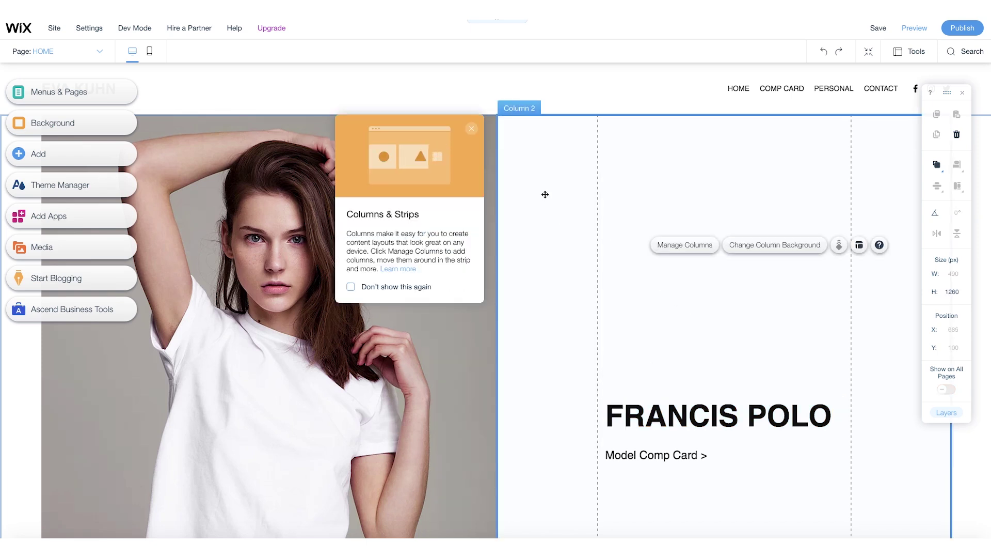
{"action": "scroll", "coordinate": [574, 290], "scroll_direction": "down", "scroll_amount": 1}
{"action": "scroll", "coordinate": [573, 290], "scroll_direction": "down", "scroll_amount": 3}
{"action": "scroll", "coordinate": [560, 333], "scroll_direction": "down", "scroll_amount": 1}
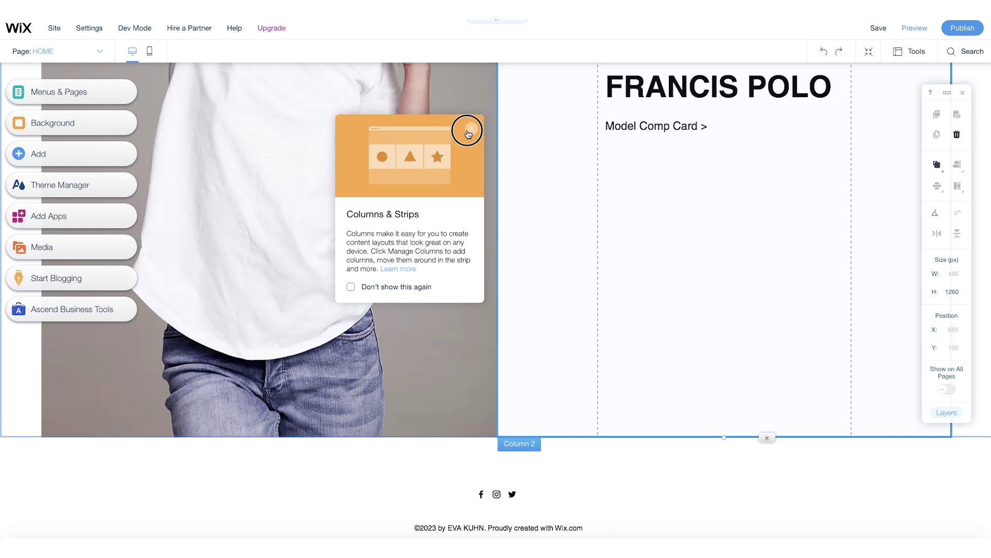
{"action": "left_click", "coordinate": [468, 130]}
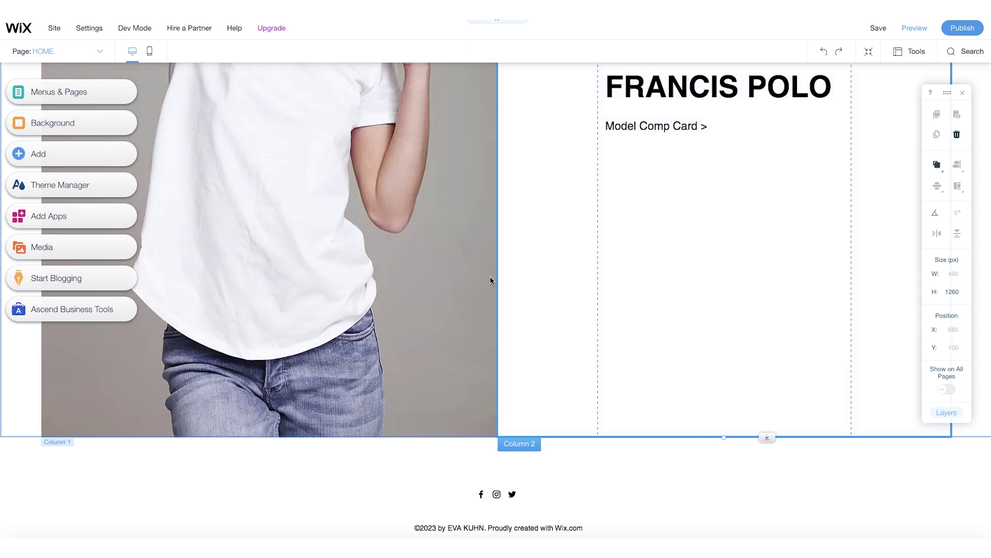
{"action": "scroll", "coordinate": [490, 276], "scroll_direction": "down", "scroll_amount": 1}
{"action": "scroll", "coordinate": [490, 280], "scroll_direction": "up", "scroll_amount": 4}
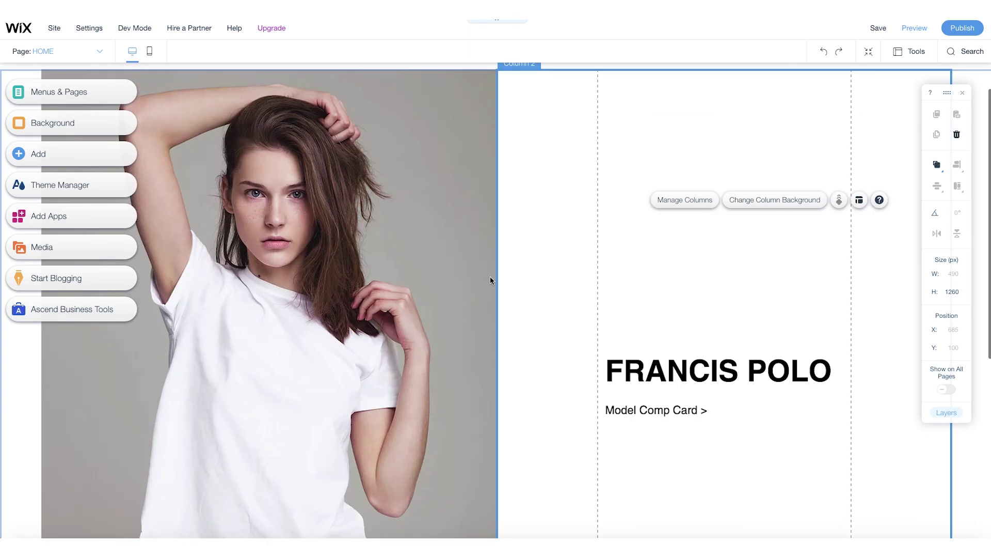
{"action": "scroll", "coordinate": [490, 277], "scroll_direction": "down", "scroll_amount": 1}
{"action": "scroll", "coordinate": [489, 278], "scroll_direction": "down", "scroll_amount": 3}
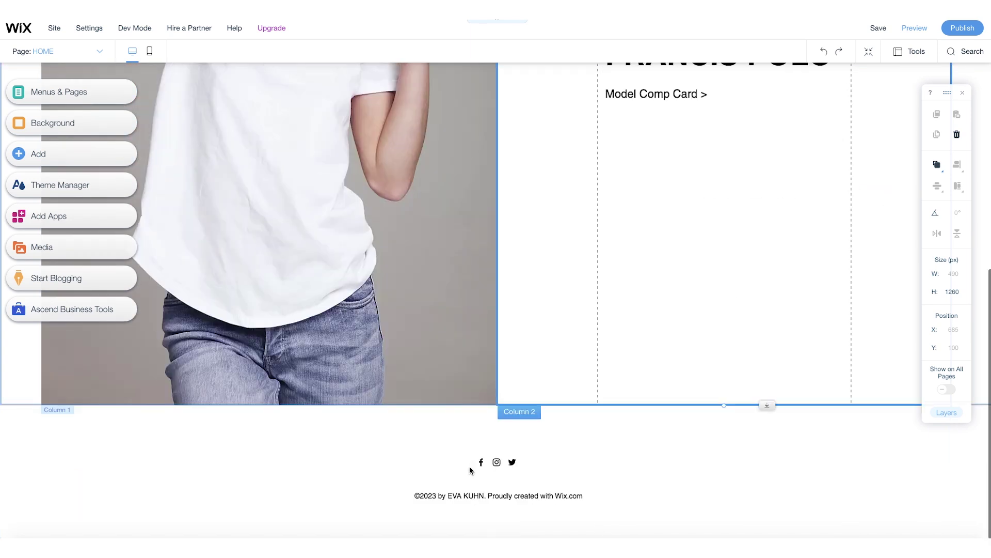
Replace EVA KUHN with FRANCIS POLO in the footer copyright line.
{"action": "left_click", "coordinate": [458, 498]}
{"action": "left_click", "coordinate": [458, 499]}
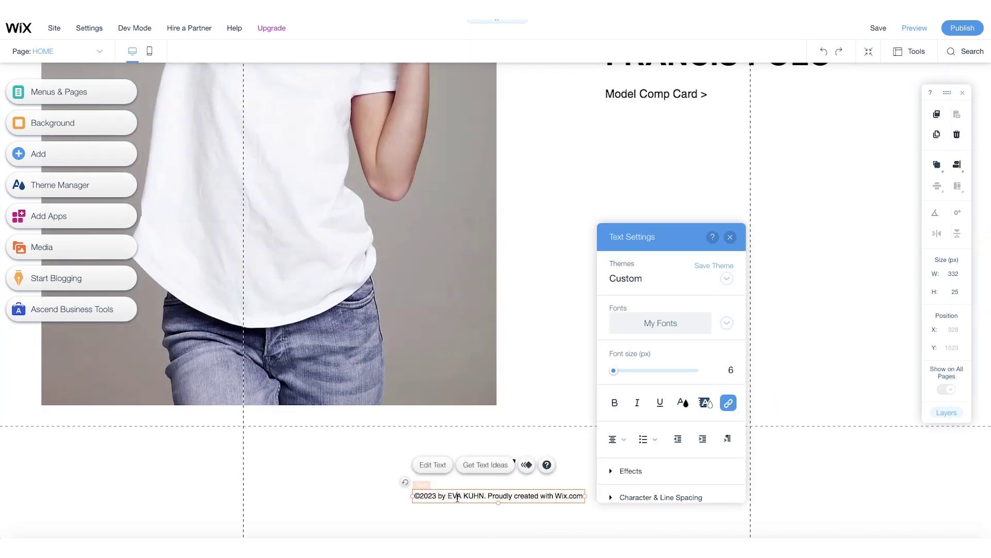
{"action": "double_click", "coordinate": [458, 498]}
{"action": "left_click", "coordinate": [453, 497]}
{"action": "left_click_drag", "start_coordinate": [450, 496], "coordinate": [482, 494]}
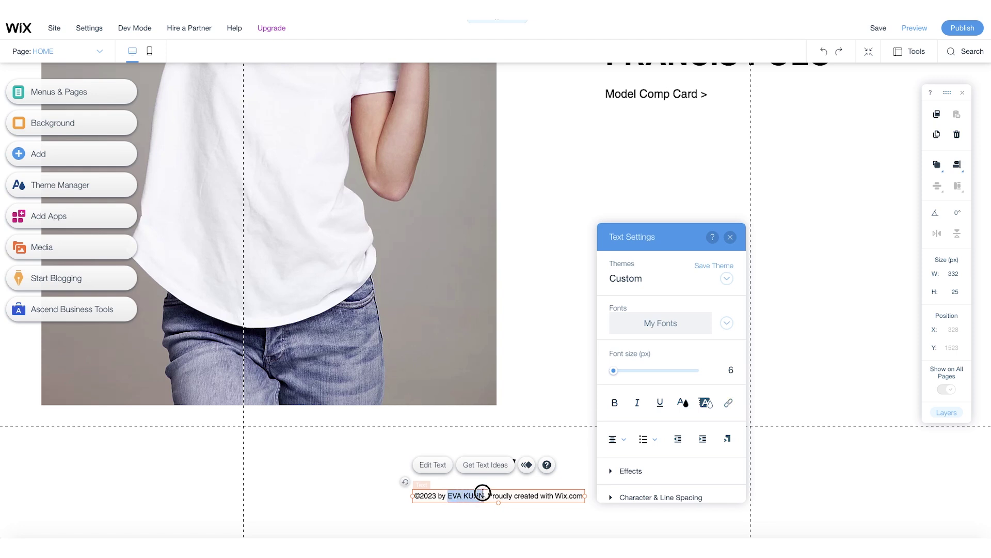
{"action": "type", "text": "FRA"}
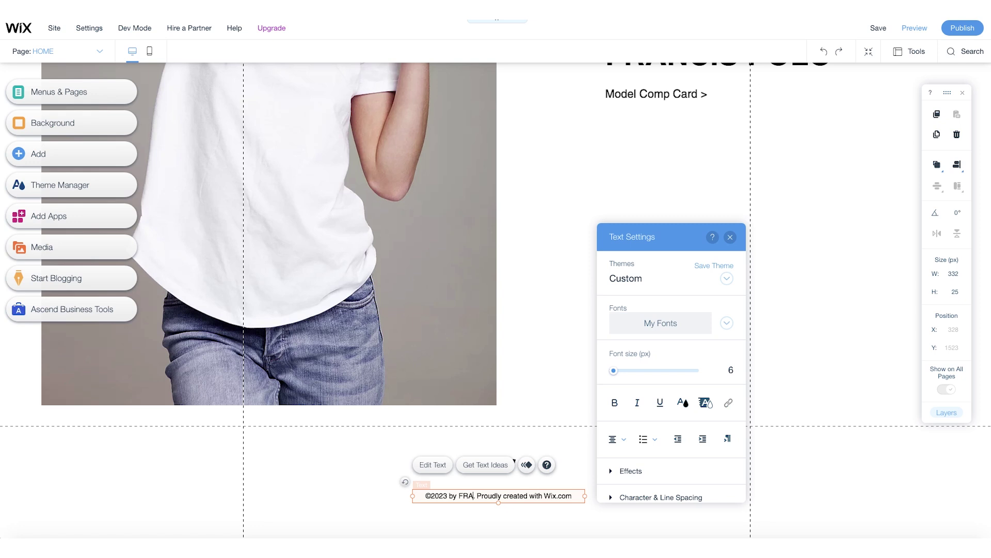
{"action": "type", "text": "NCIS "}
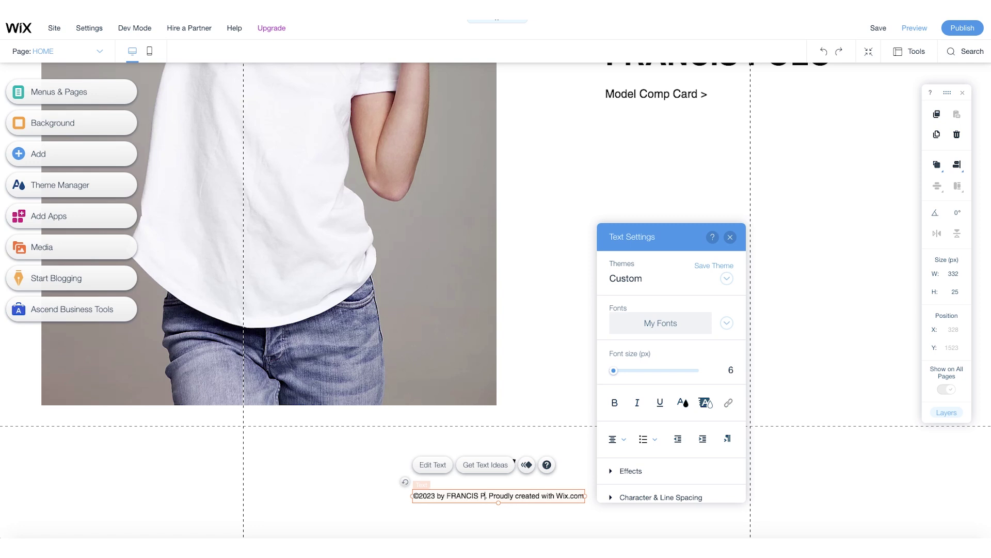
{"action": "type", "text": "POLO"}
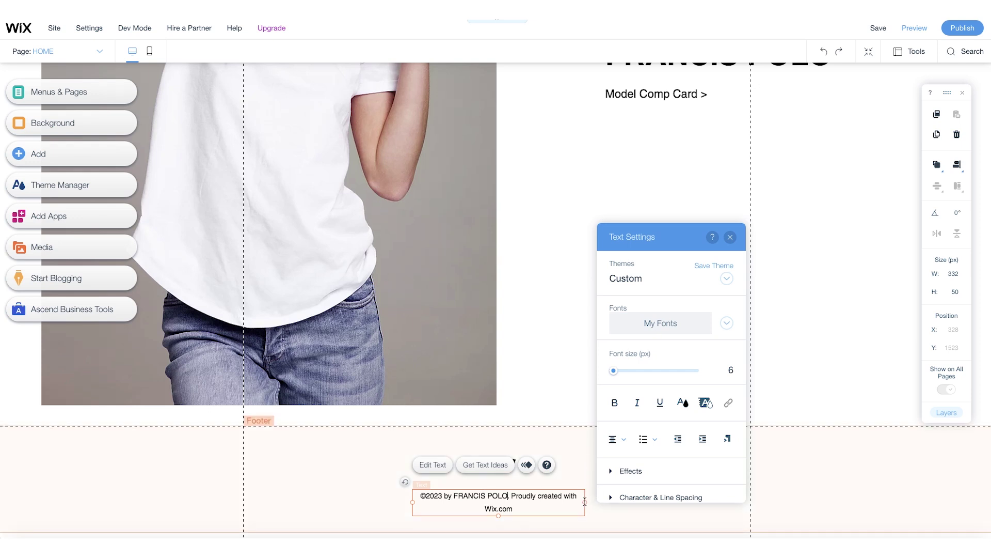
Widen the footer text box to a single line and close Text Settings.
{"action": "left_click_drag", "start_coordinate": [587, 503], "coordinate": [596, 502]}
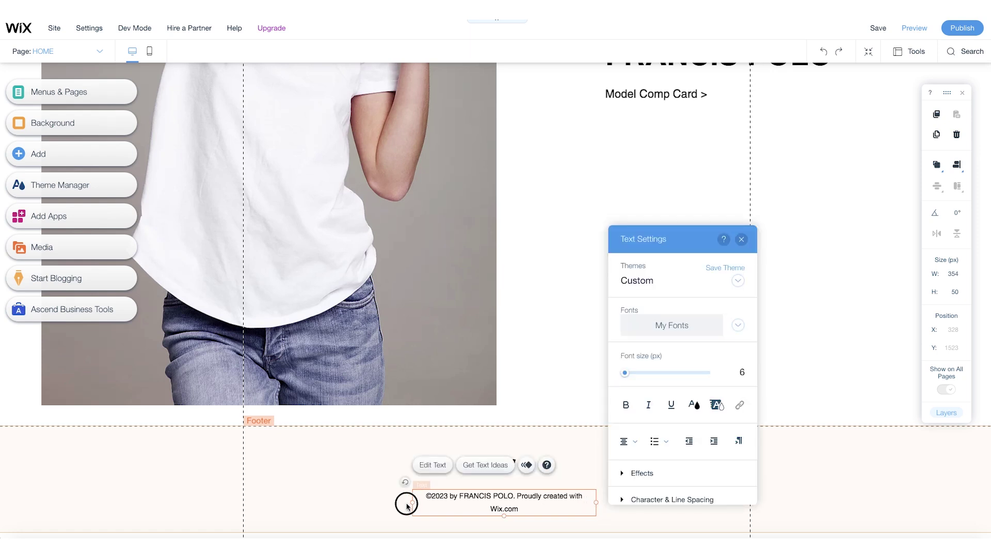
{"action": "left_click_drag", "start_coordinate": [411, 504], "coordinate": [396, 504]}
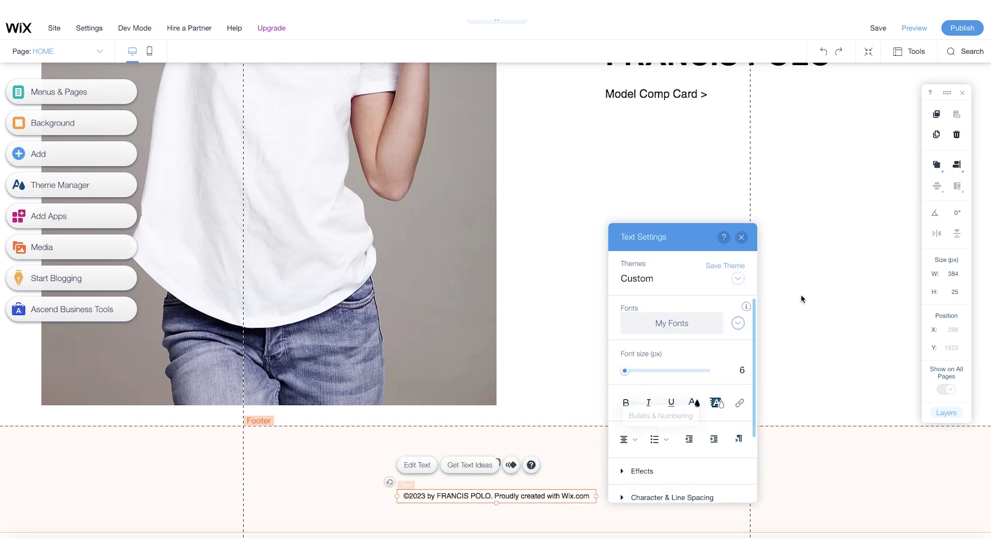
{"action": "left_click", "coordinate": [742, 240]}
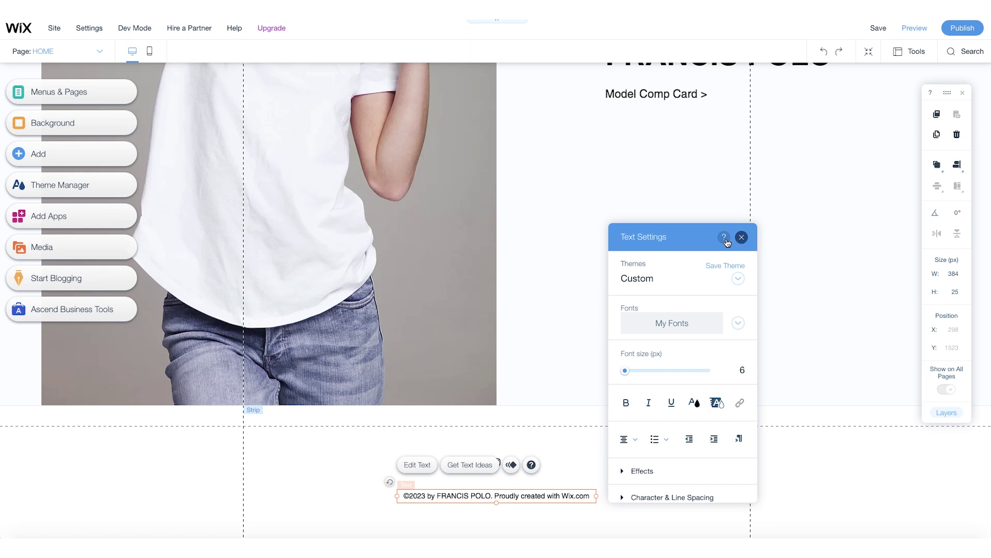
{"action": "scroll", "coordinate": [596, 201], "scroll_direction": "up", "scroll_amount": 1}
{"action": "scroll", "coordinate": [595, 199], "scroll_direction": "up", "scroll_amount": 2}
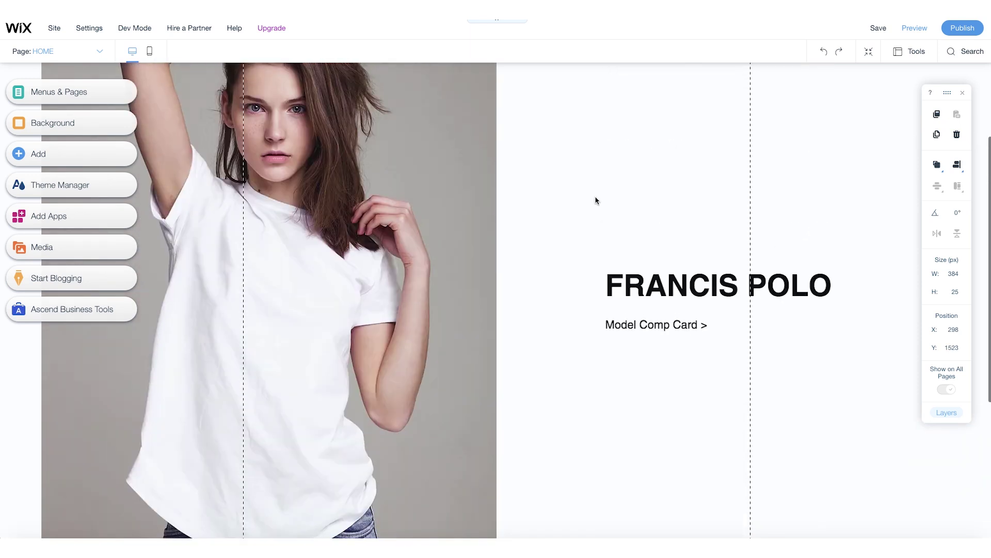
{"action": "scroll", "coordinate": [595, 199], "scroll_direction": "up", "scroll_amount": 2}
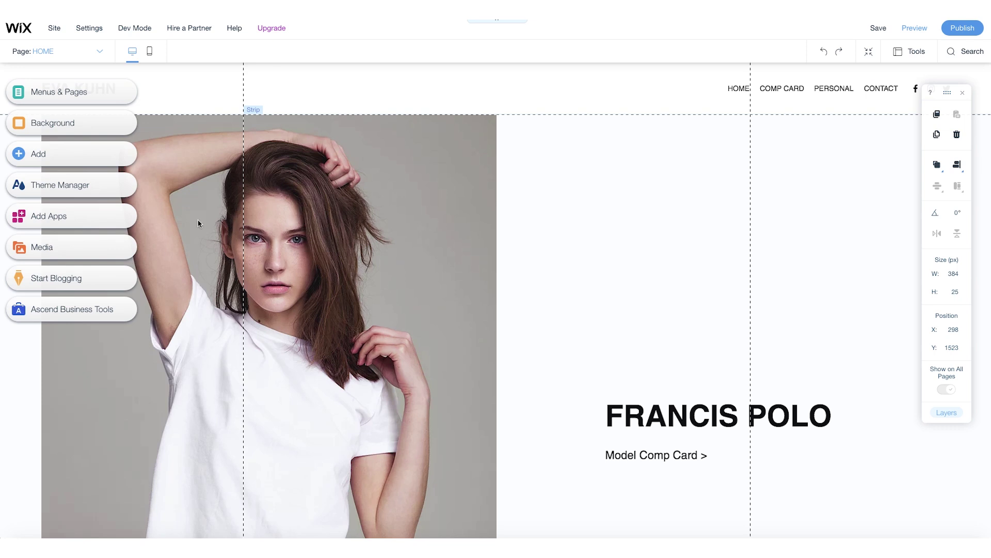
Set the photo strip's background to an image, opening Upload Media beside the Portfolio Images folder.
{"action": "left_click", "coordinate": [209, 214]}
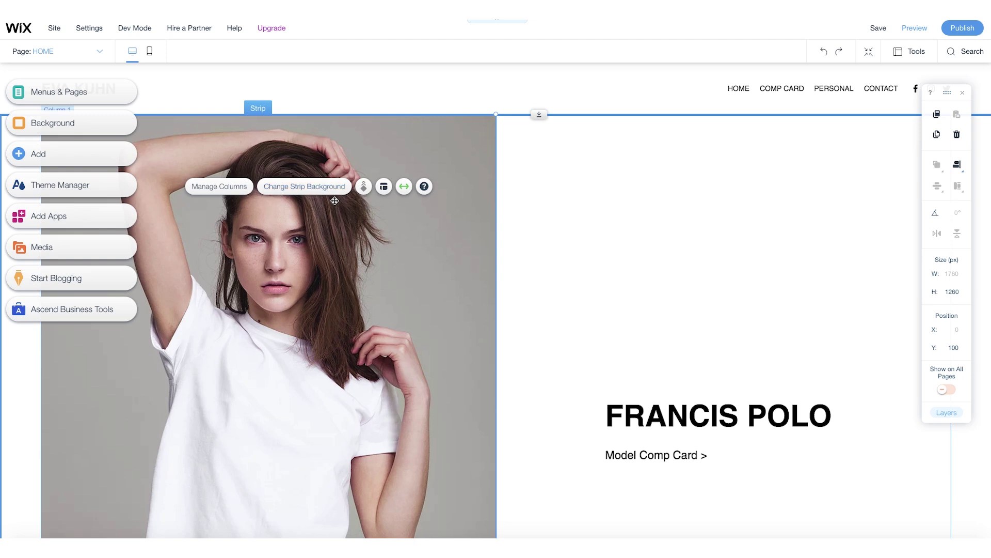
{"action": "left_click", "coordinate": [302, 188]}
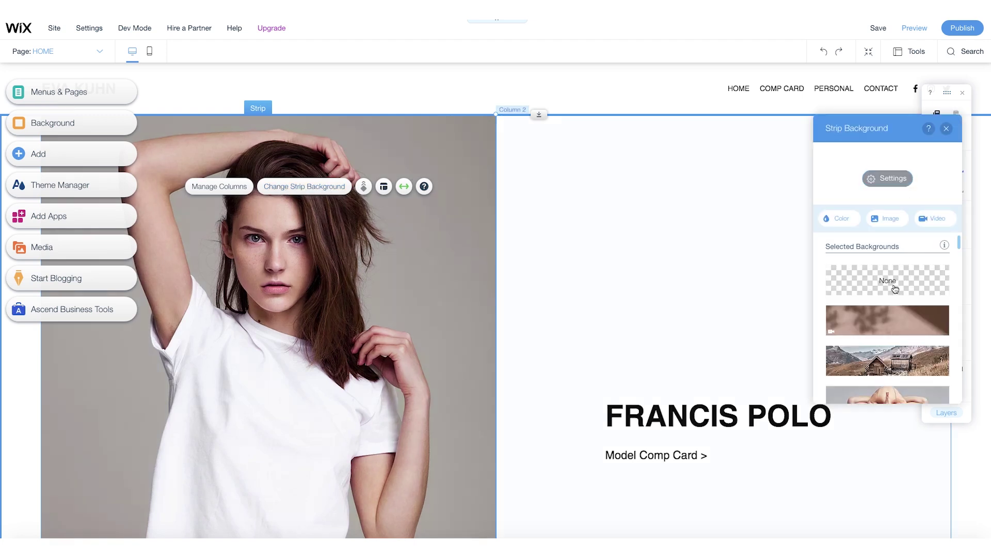
{"action": "left_click", "coordinate": [887, 221]}
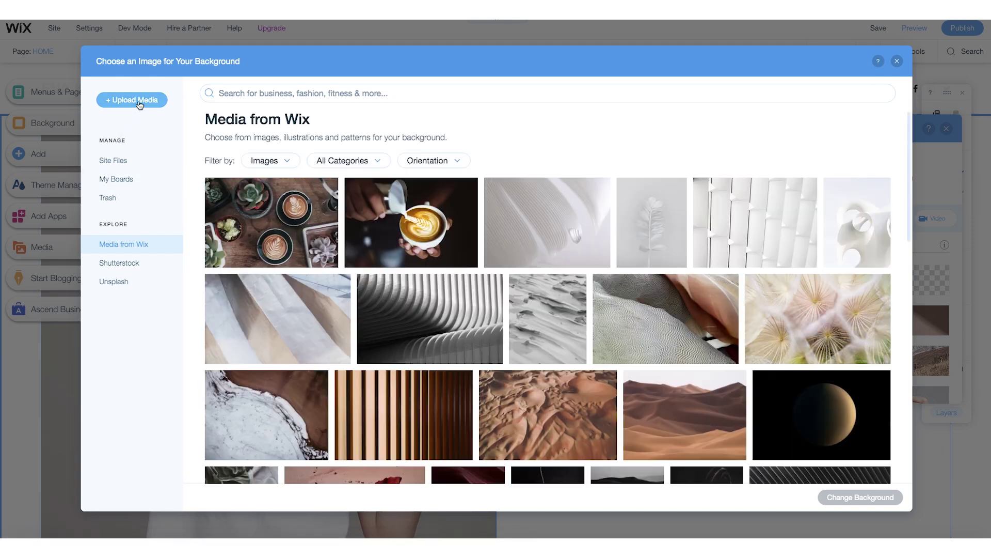
{"action": "left_click", "coordinate": [140, 101]}
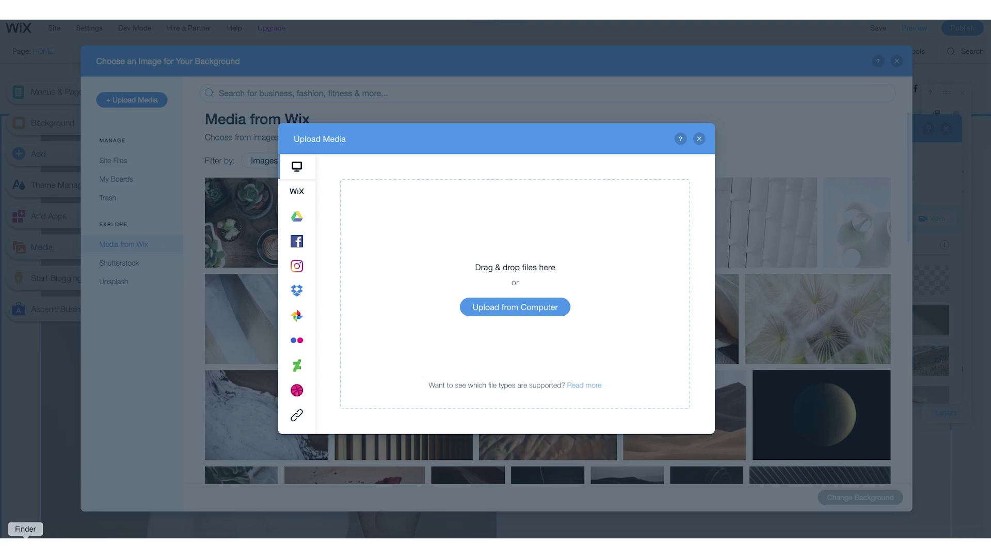
{"action": "left_click", "coordinate": [25, 547]}
Drag all photos from the Portfolio Images folder into the Upload Media drop zone.
{"action": "left_click_drag", "start_coordinate": [592, 53], "coordinate": [467, 107]}
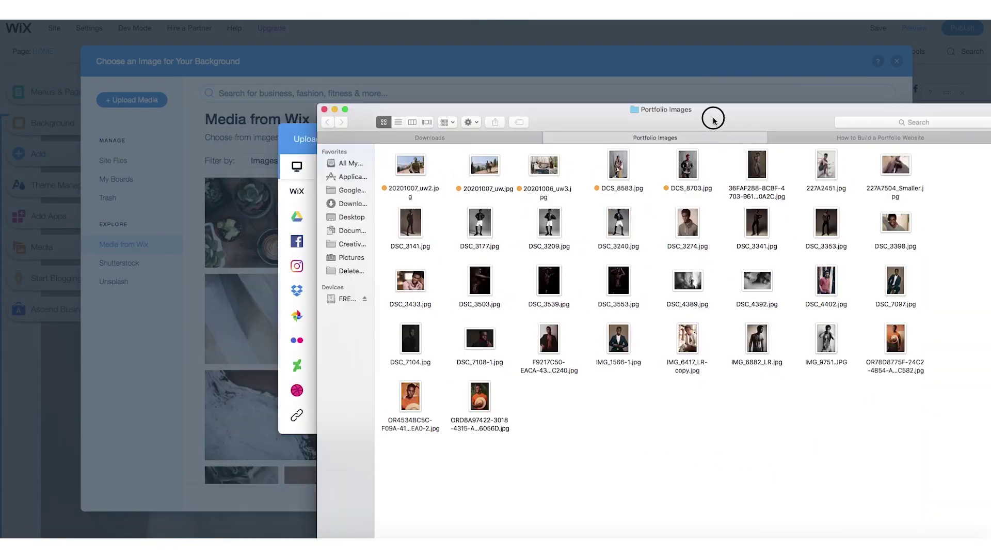
{"action": "left_click_drag", "start_coordinate": [467, 107], "coordinate": [791, 109]}
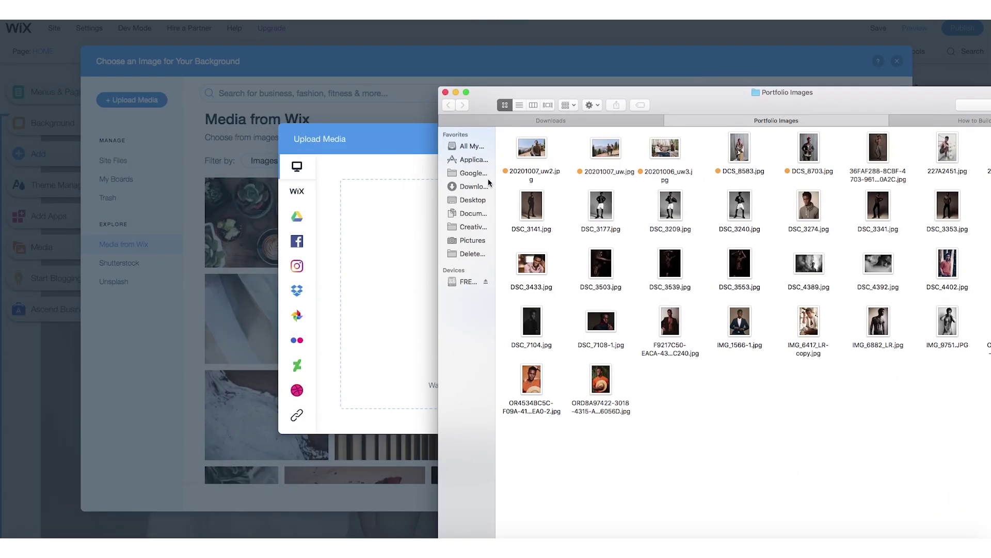
{"action": "left_click", "coordinate": [531, 148]}
{"action": "key", "text": "super+a"}
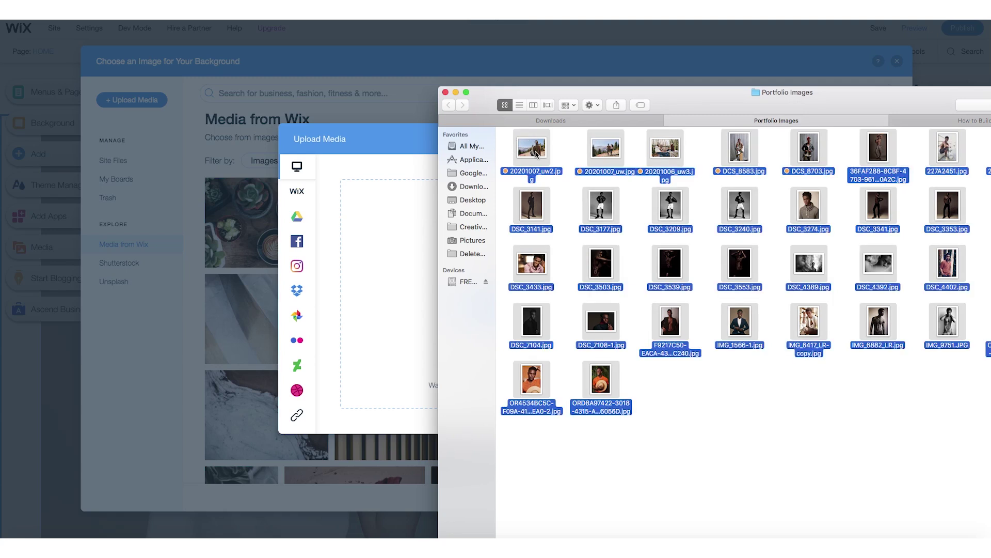
{"action": "left_click", "coordinate": [540, 151]}
{"action": "left_click_drag", "start_coordinate": [539, 150], "coordinate": [413, 275]}
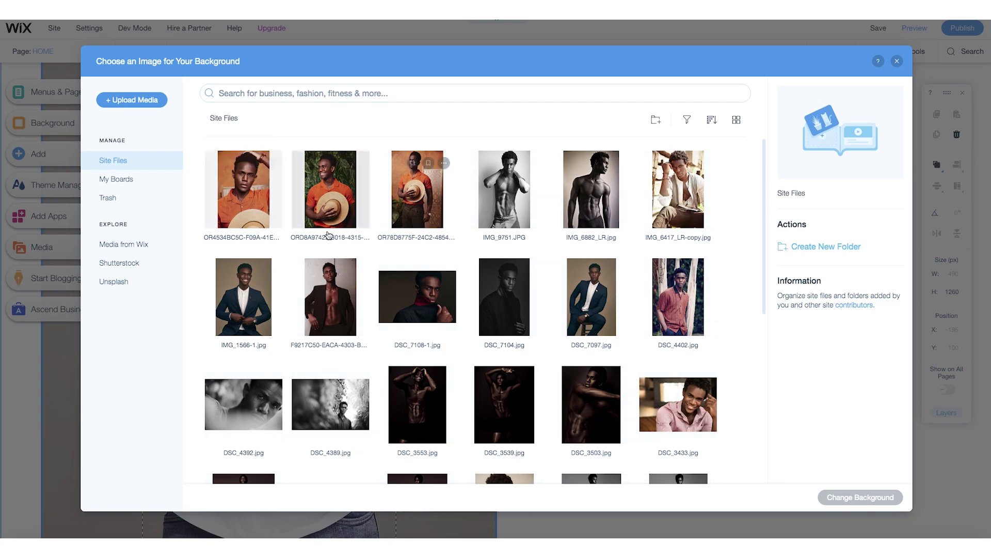
{"action": "scroll", "coordinate": [587, 348], "scroll_direction": "down", "scroll_amount": 2}
{"action": "scroll", "coordinate": [588, 388], "scroll_direction": "down", "scroll_amount": 2}
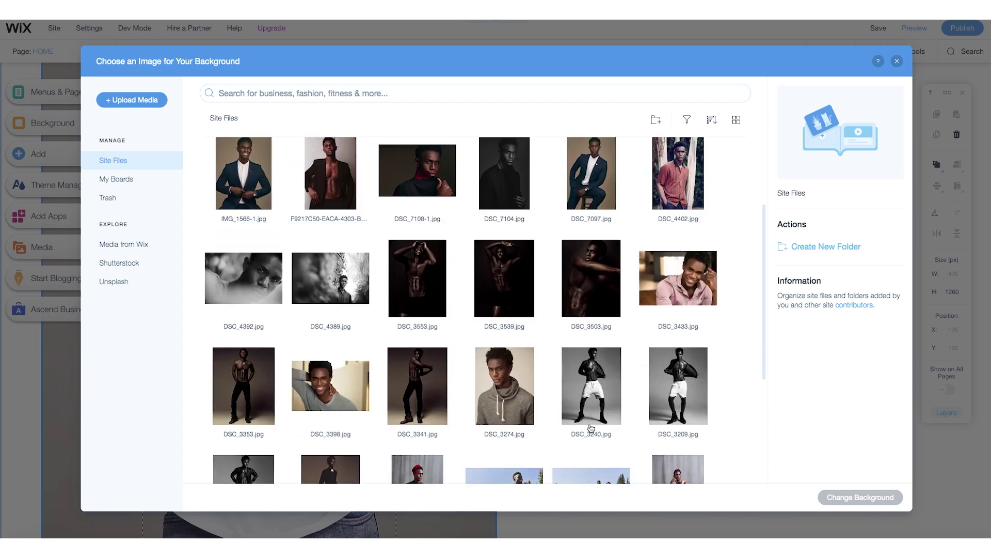
{"action": "scroll", "coordinate": [592, 429], "scroll_direction": "down", "scroll_amount": 2}
{"action": "scroll", "coordinate": [590, 426], "scroll_direction": "down", "scroll_amount": 1}
{"action": "scroll", "coordinate": [590, 426], "scroll_direction": "down", "scroll_amount": 1}
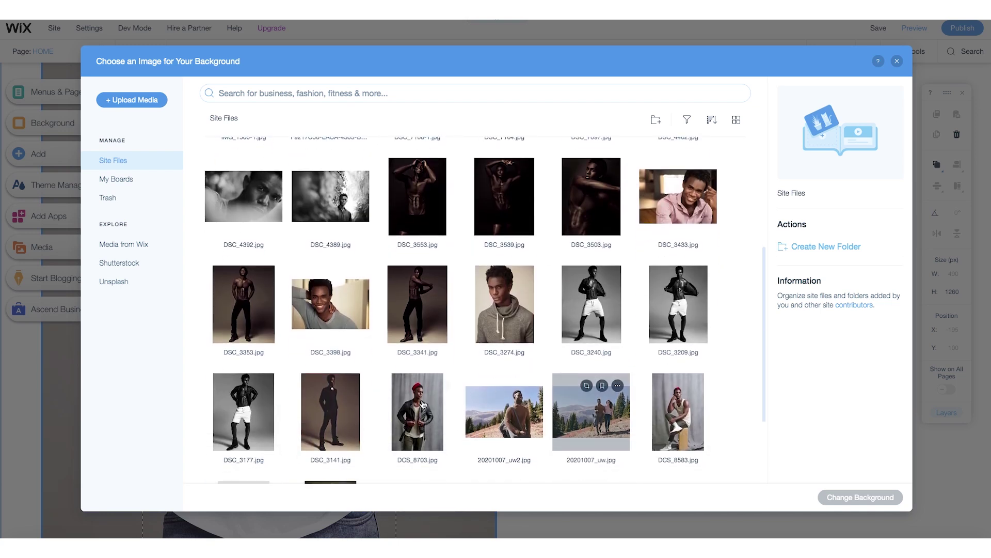
Apply DCS_8703.jpg as the left column background and move the settings panel aside.
{"action": "left_click", "coordinate": [422, 403]}
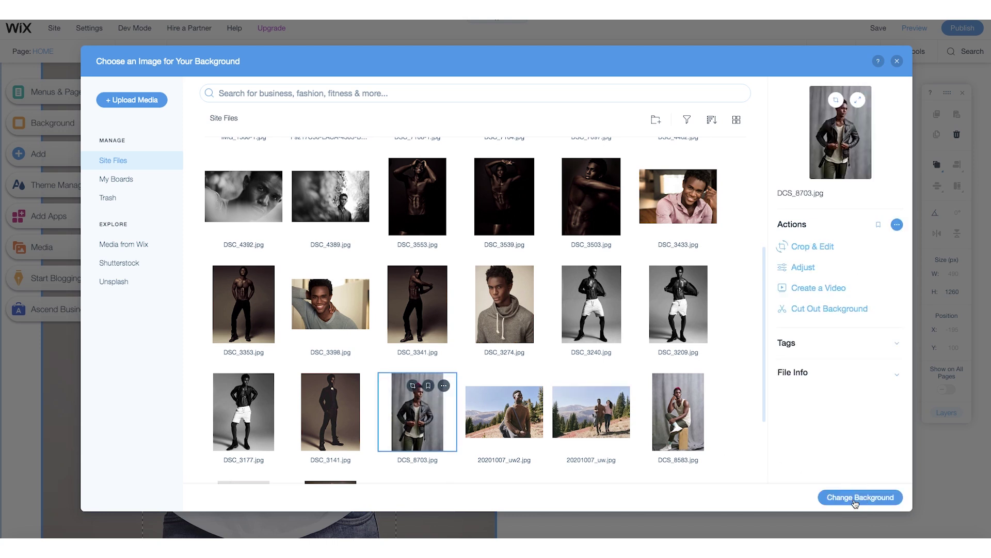
{"action": "left_click", "coordinate": [855, 500]}
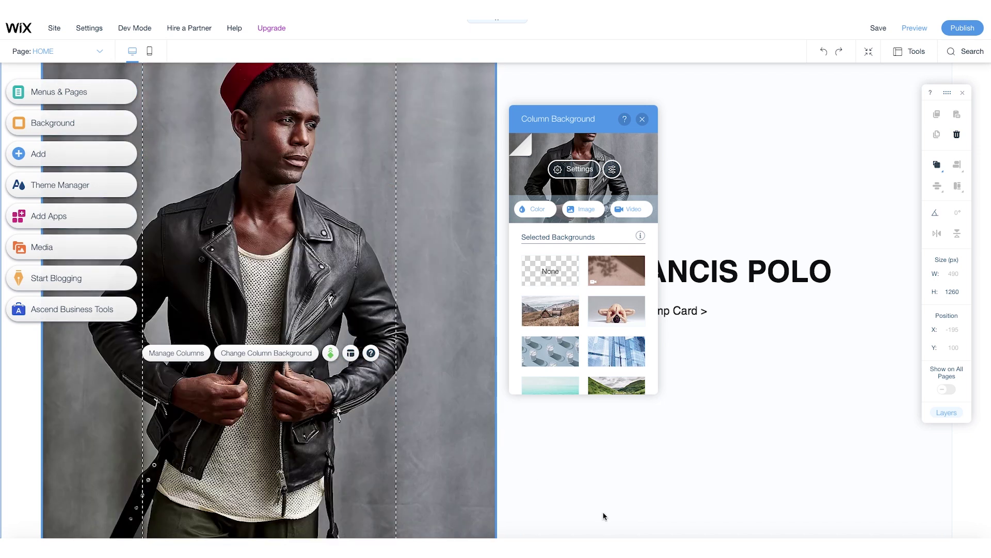
{"action": "mouse_move", "coordinate": [635, 116]}
{"action": "left_mouse_down"}
{"action": "mouse_move", "coordinate": [855, 124]}
{"action": "mouse_move", "coordinate": [885, 114]}
{"action": "left_mouse_up"}
{"action": "scroll", "coordinate": [411, 301], "scroll_direction": "up", "scroll_amount": 3}
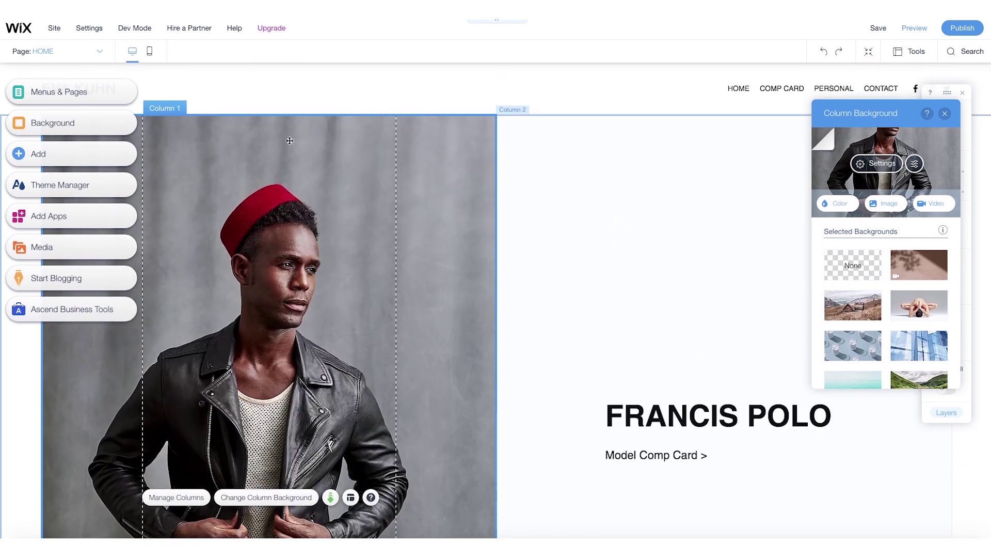
Close the column settings and look over the page background options.
{"action": "left_click", "coordinate": [892, 102]}
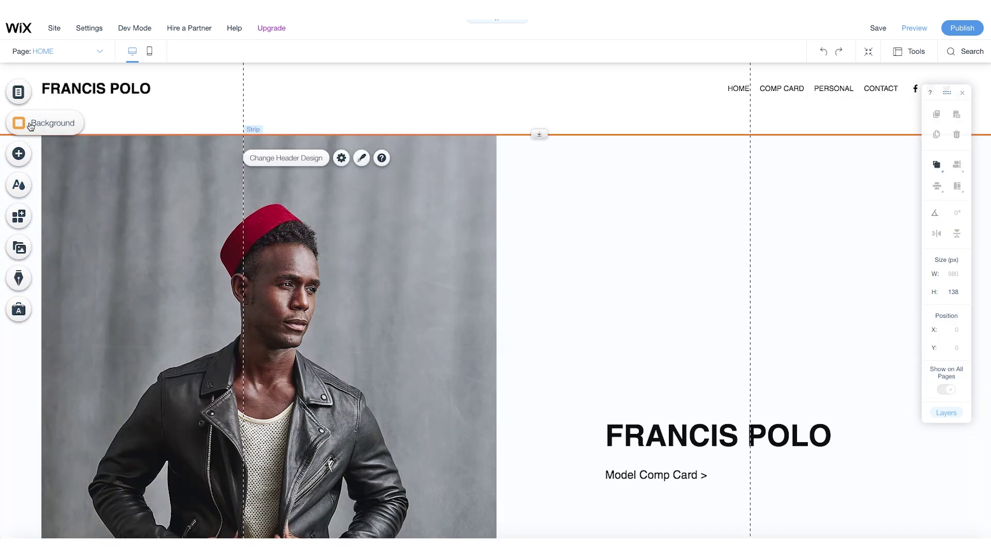
{"action": "left_click", "coordinate": [61, 122]}
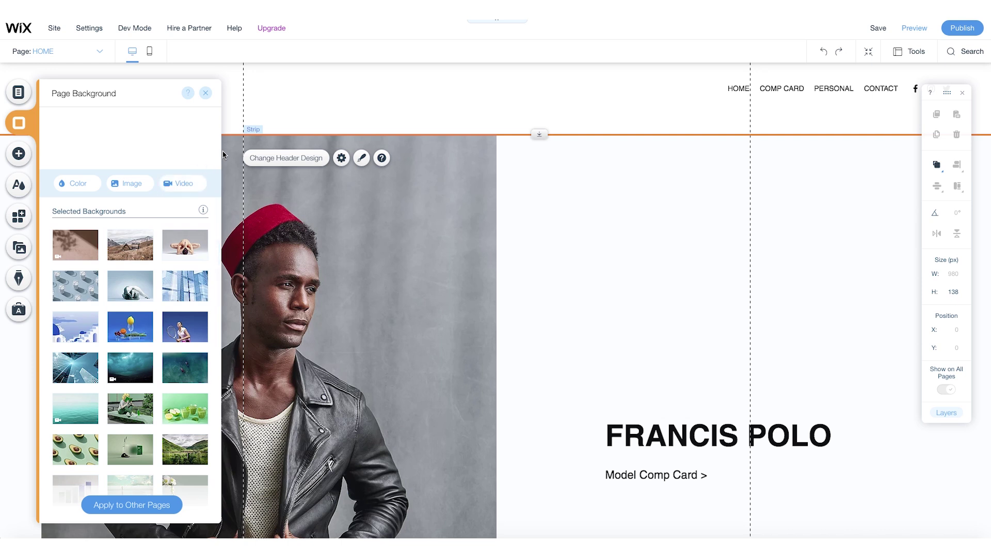
{"action": "left_click", "coordinate": [206, 93]}
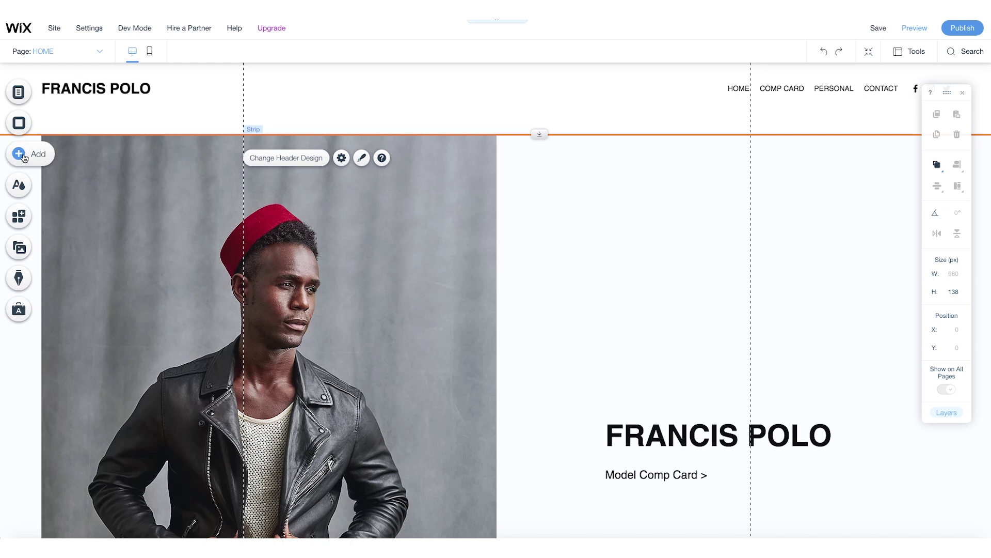
Browse the image, button, and video & music elements in the Add panel.
{"action": "left_click", "coordinate": [31, 155]}
{"action": "left_click", "coordinate": [32, 157]}
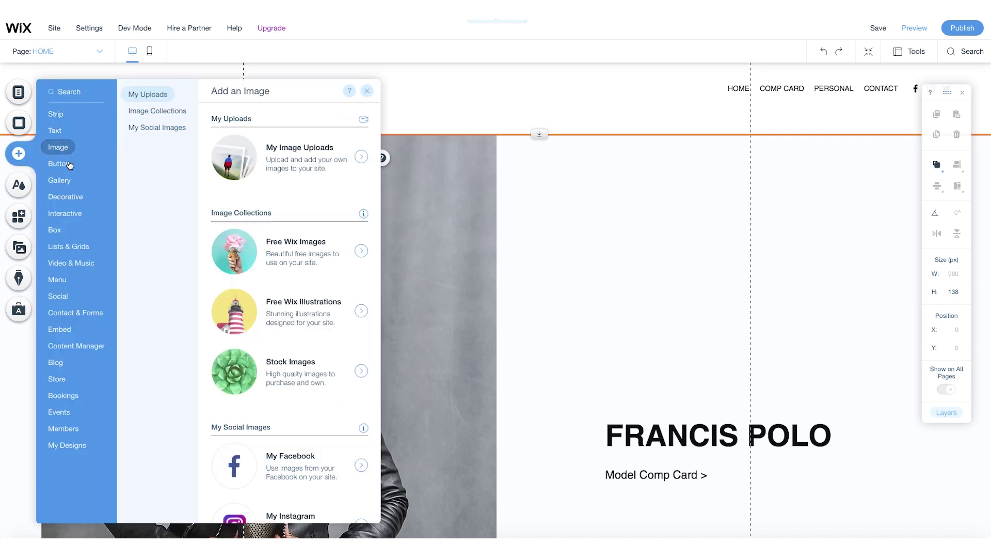
{"action": "left_click", "coordinate": [66, 163]}
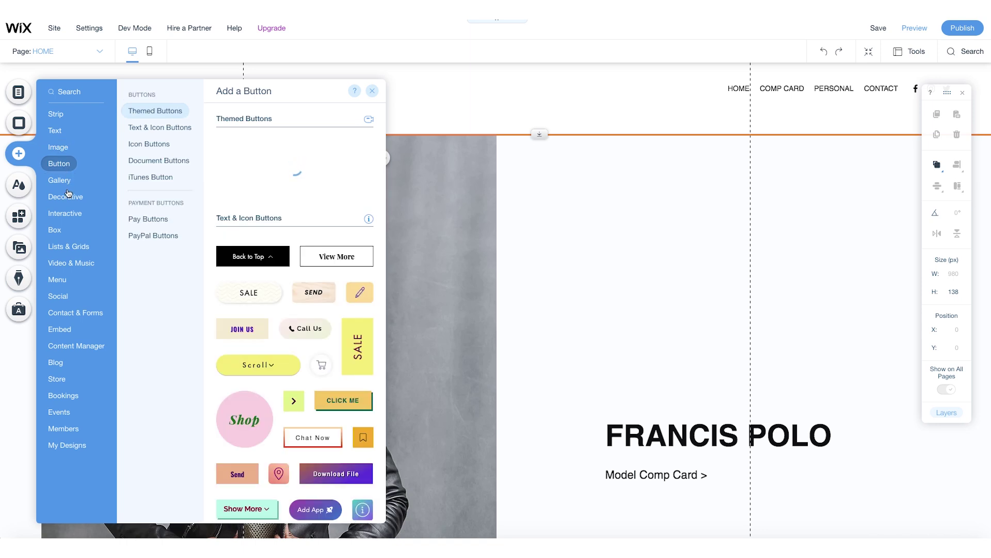
{"action": "left_click", "coordinate": [76, 277]}
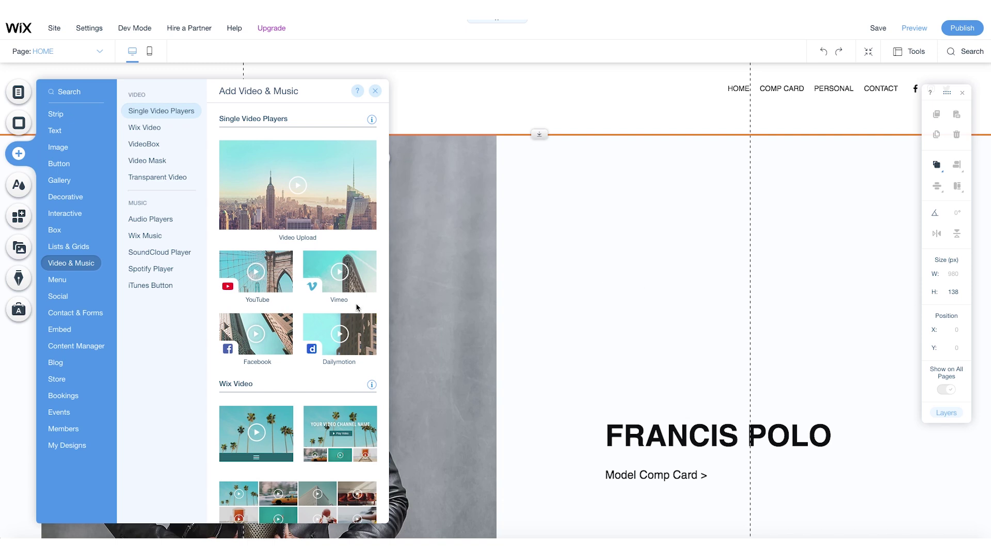
{"action": "left_click", "coordinate": [19, 152]}
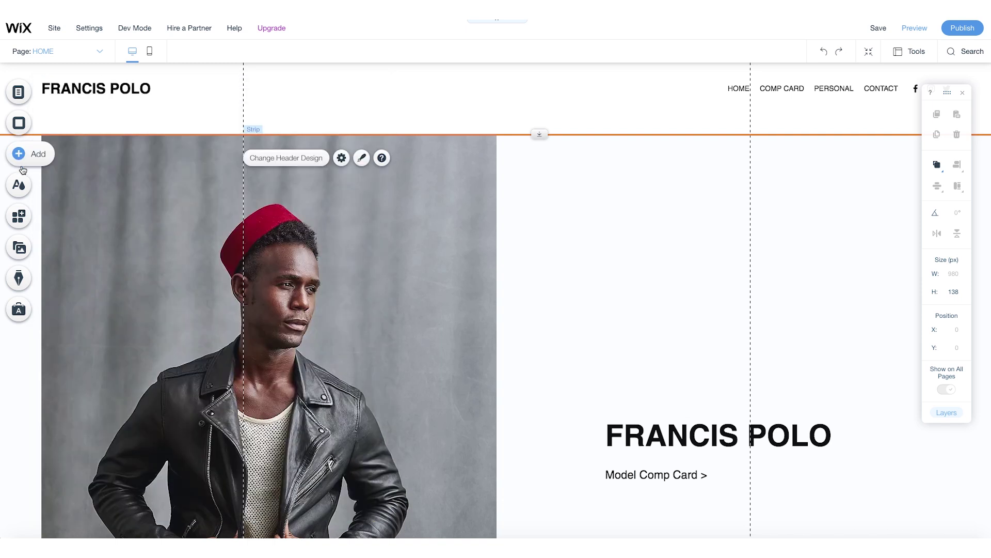
Review the site's theme colours and text themes, then go to the App Market.
{"action": "left_click", "coordinate": [43, 191]}
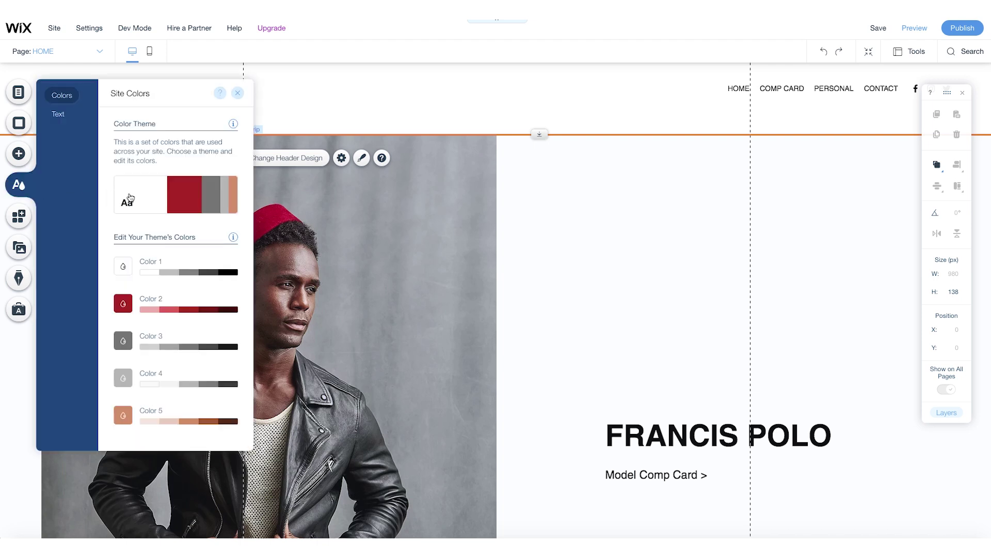
{"action": "left_click", "coordinate": [57, 114]}
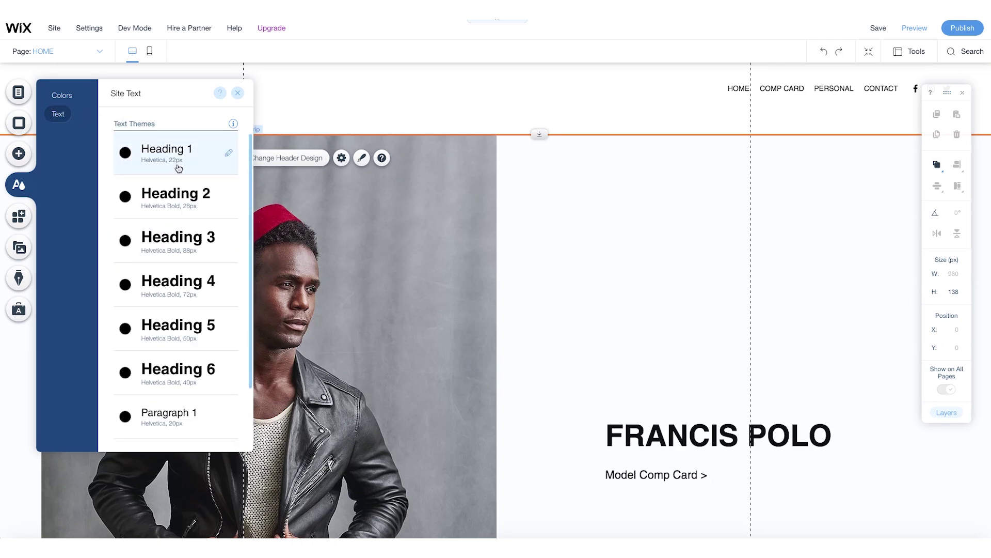
{"action": "left_click", "coordinate": [239, 95]}
{"action": "left_click", "coordinate": [18, 215]}
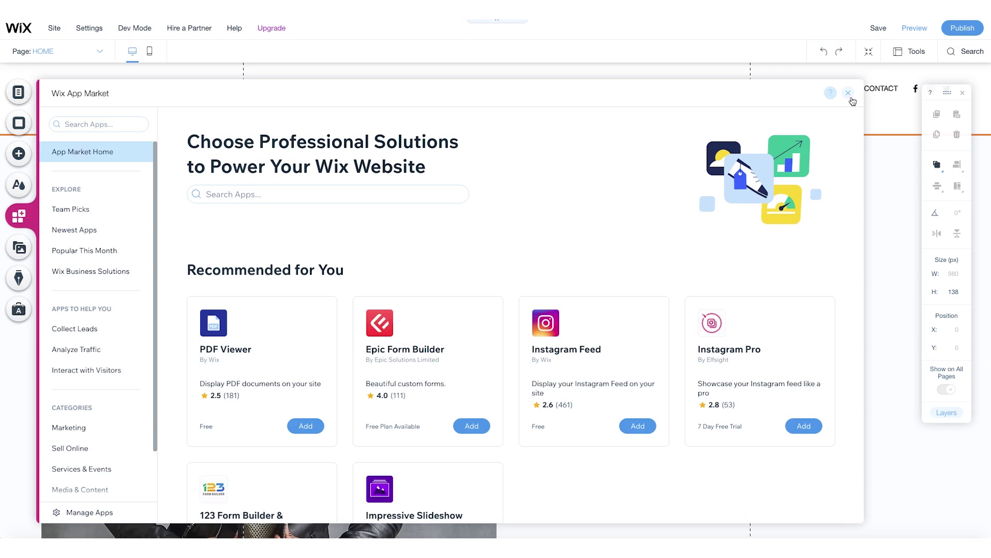
{"action": "scroll", "coordinate": [593, 434], "scroll_direction": "down", "scroll_amount": 2}
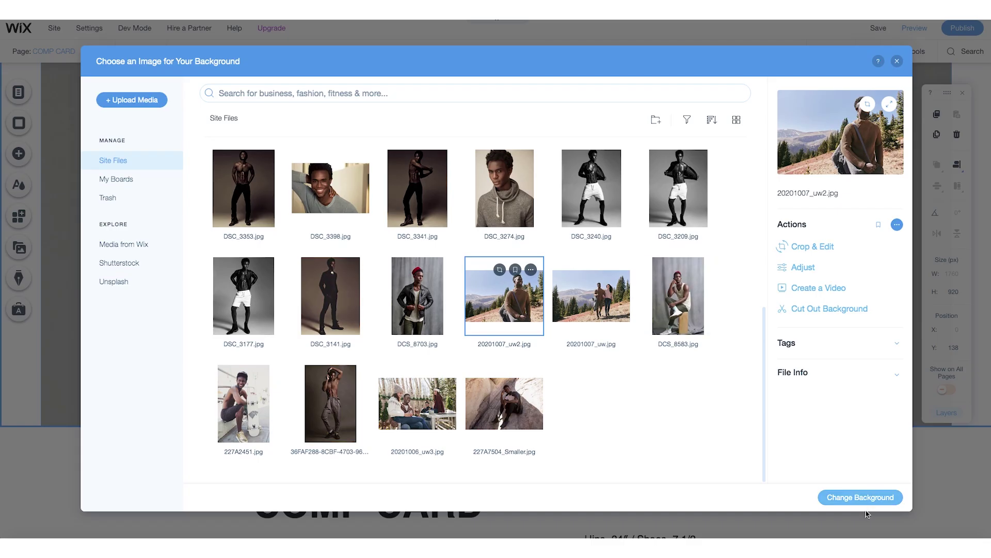
Apply the mountain landscape header photo, then start replacing the old height in the stats text.
{"action": "left_click", "coordinate": [867, 505]}
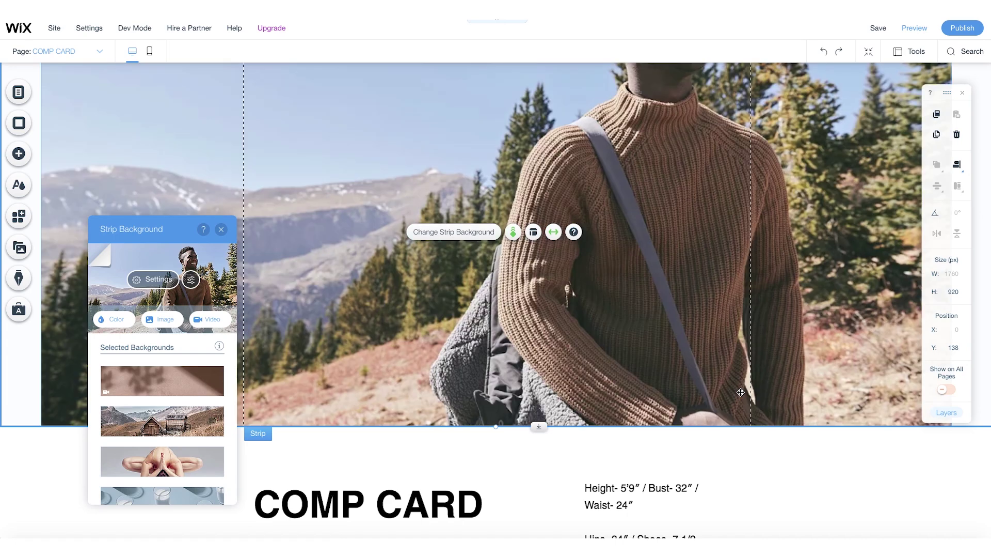
{"action": "scroll", "coordinate": [748, 299], "scroll_direction": "up", "scroll_amount": 5}
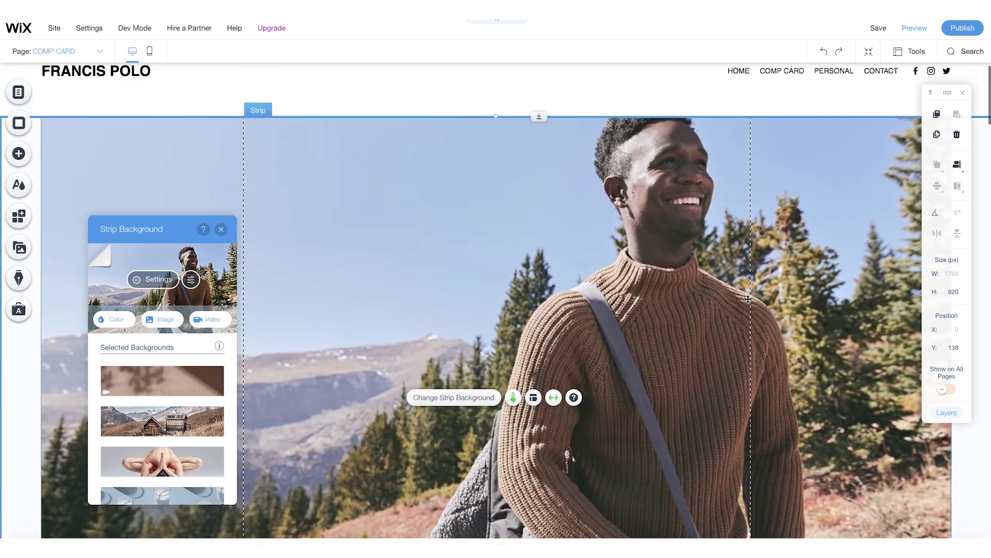
{"action": "scroll", "coordinate": [749, 299], "scroll_direction": "down", "scroll_amount": 3}
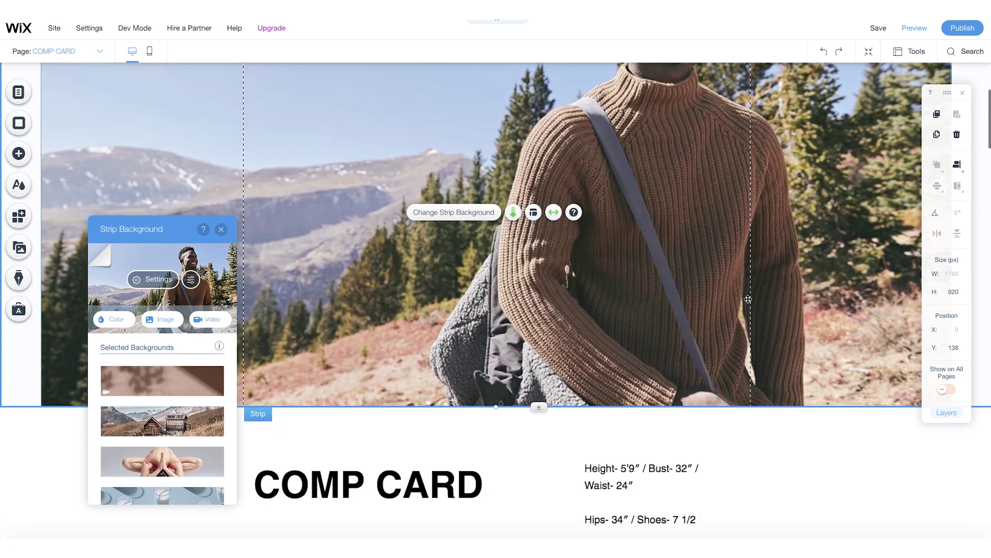
{"action": "scroll", "coordinate": [747, 301], "scroll_direction": "down", "scroll_amount": 3}
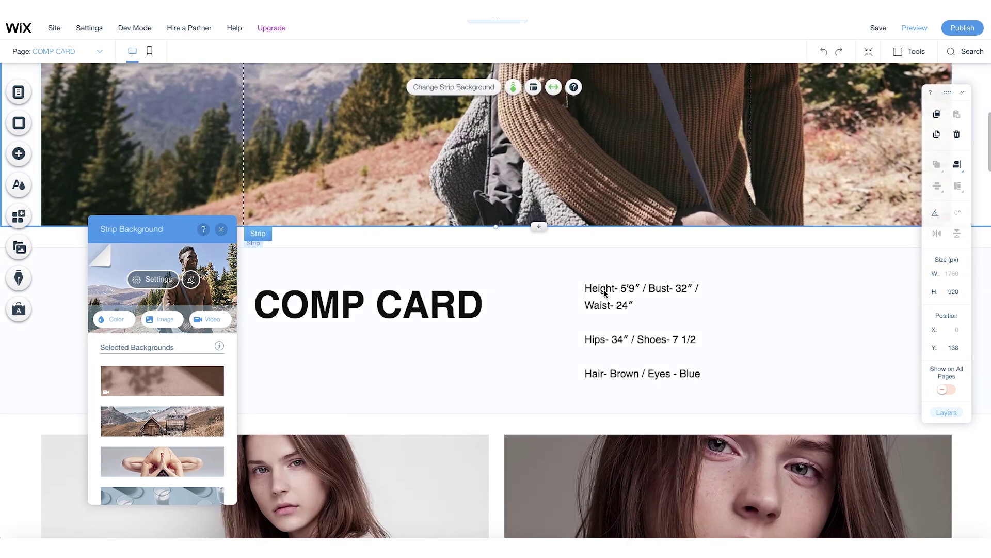
{"action": "left_click", "coordinate": [607, 291]}
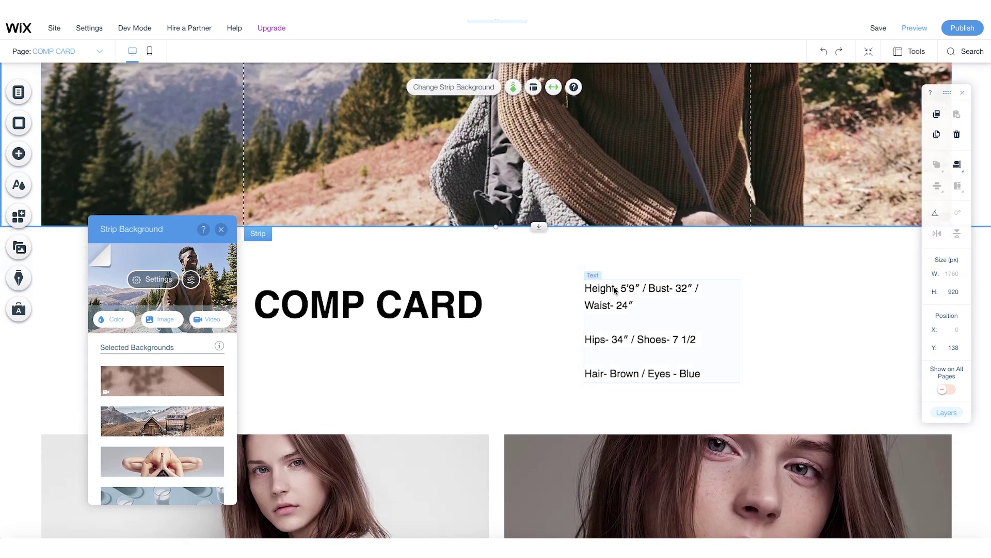
{"action": "double_click", "coordinate": [634, 287]}
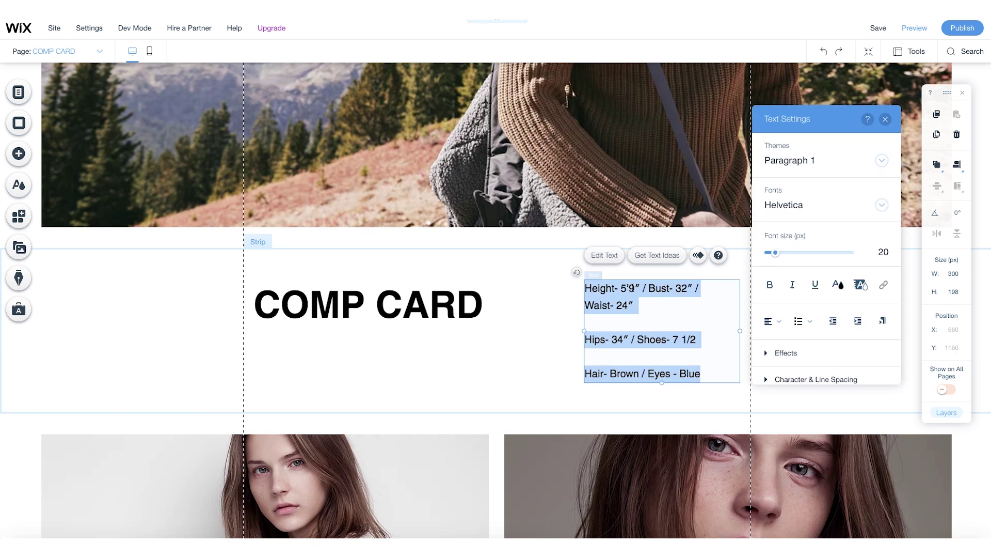
{"action": "left_click", "coordinate": [631, 287]}
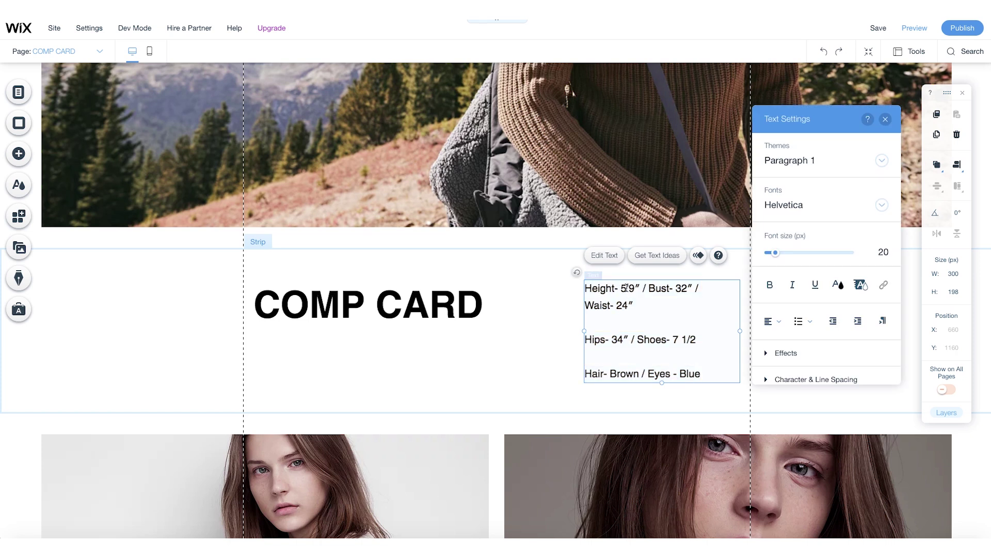
{"action": "key", "text": "BackSpace"}
{"action": "type", "text": "6"}
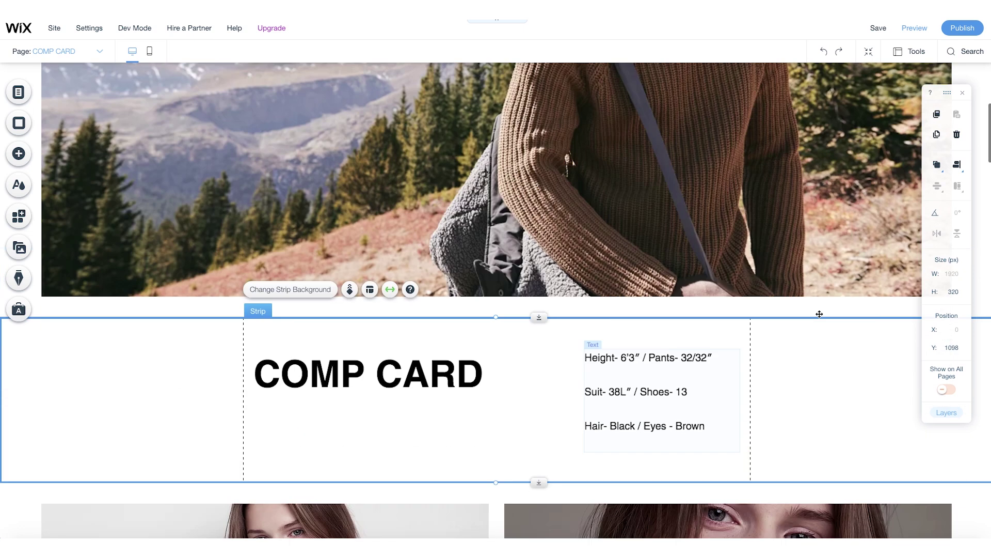
{"action": "scroll", "coordinate": [812, 343], "scroll_direction": "down", "scroll_amount": 1}
{"action": "scroll", "coordinate": [626, 365], "scroll_direction": "down", "scroll_amount": 3}
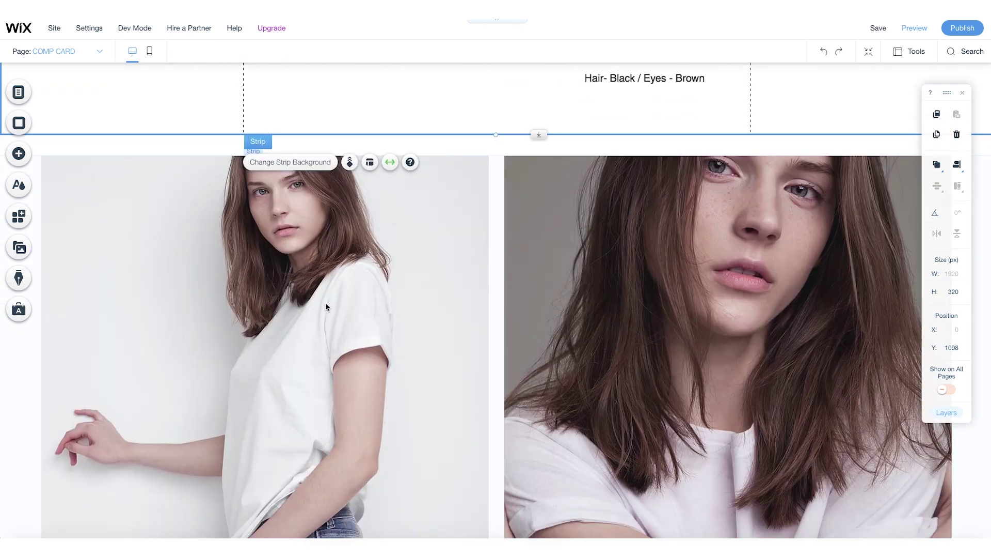
Set DCS_8583.jpg from Site Files as the photo row's column background image.
{"action": "left_click", "coordinate": [296, 279]}
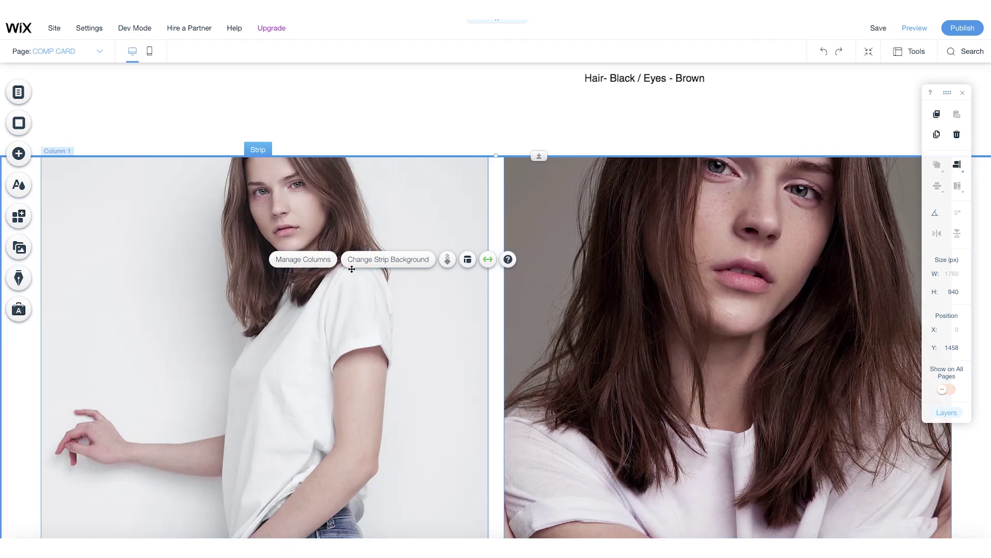
{"action": "left_click", "coordinate": [358, 263]}
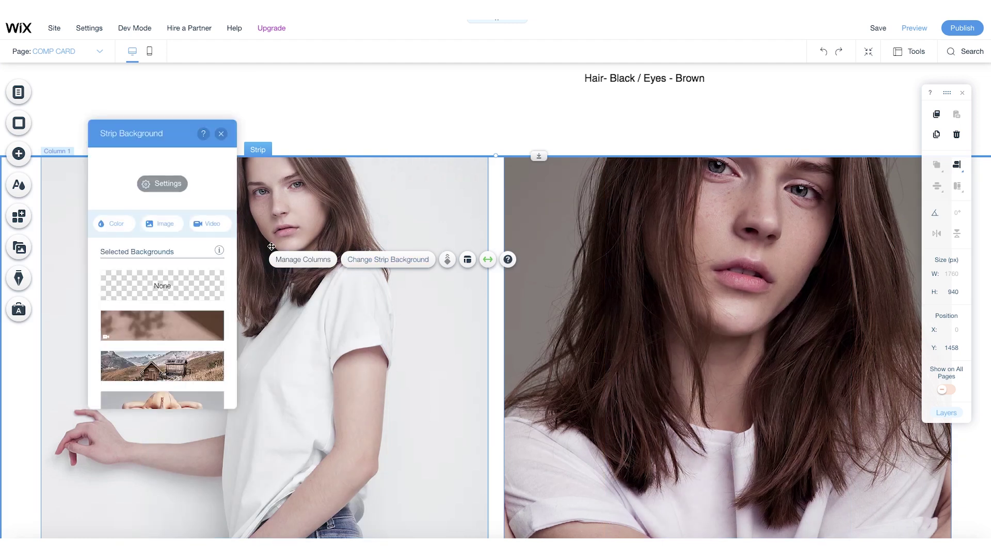
{"action": "left_click", "coordinate": [166, 225]}
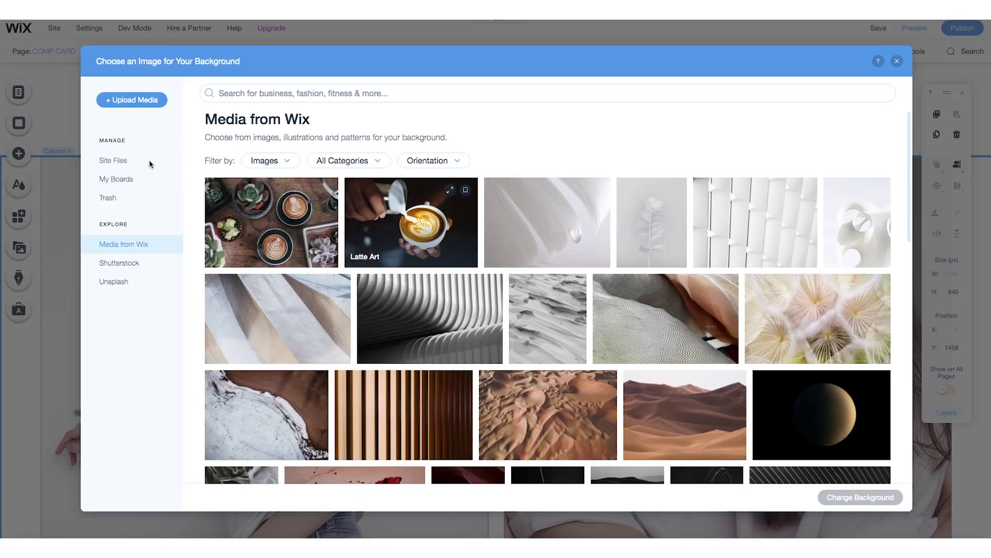
{"action": "left_click", "coordinate": [127, 160]}
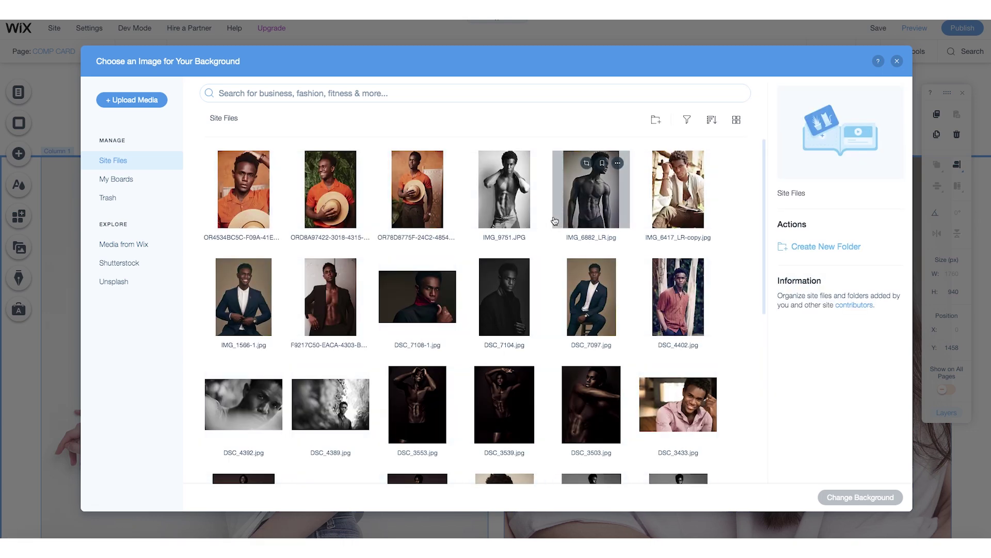
{"action": "scroll", "coordinate": [554, 222], "scroll_direction": "down", "scroll_amount": 3}
{"action": "scroll", "coordinate": [555, 222], "scroll_direction": "down", "scroll_amount": 5}
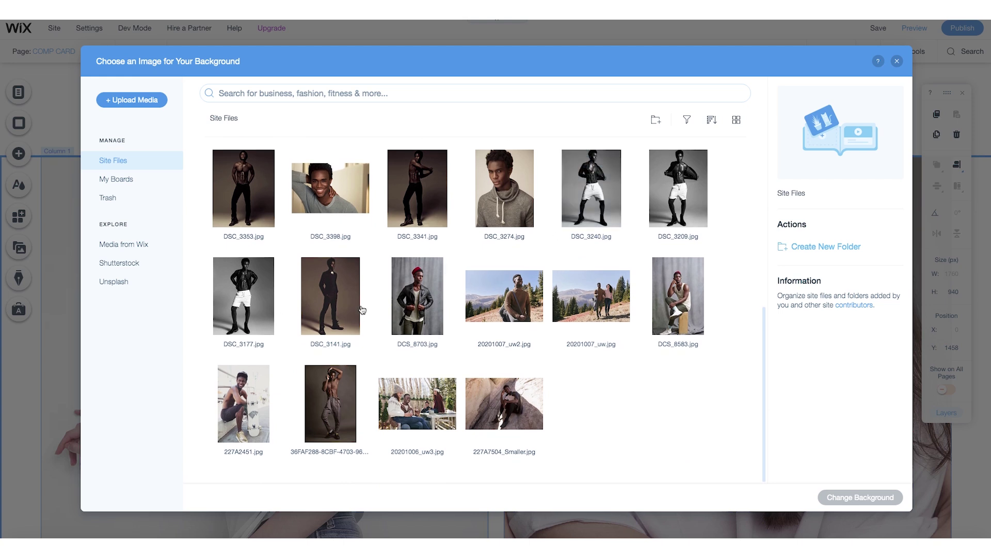
{"action": "left_click", "coordinate": [673, 310]}
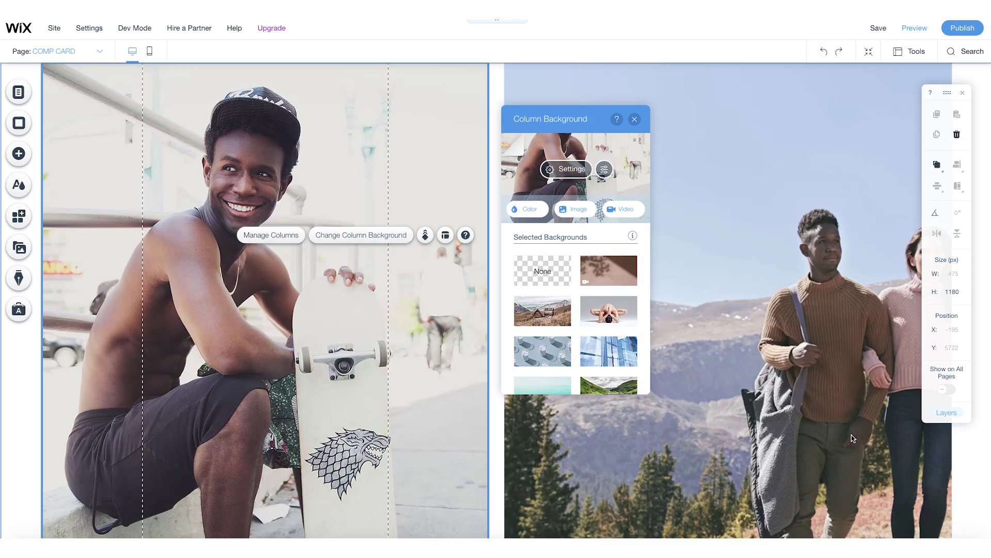
{"action": "scroll", "coordinate": [852, 439], "scroll_direction": "down", "scroll_amount": 3}
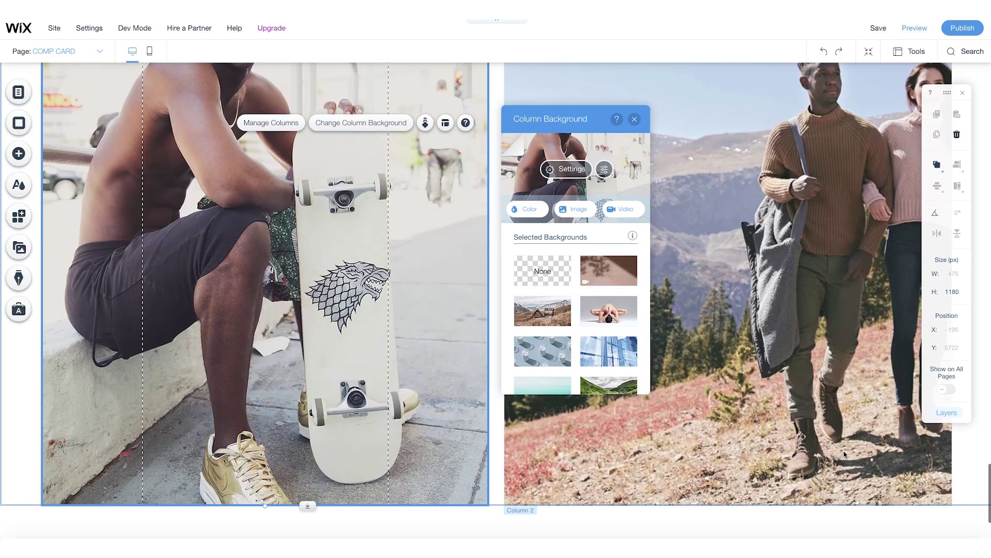
{"action": "scroll", "coordinate": [834, 475], "scroll_direction": "down", "scroll_amount": 2}
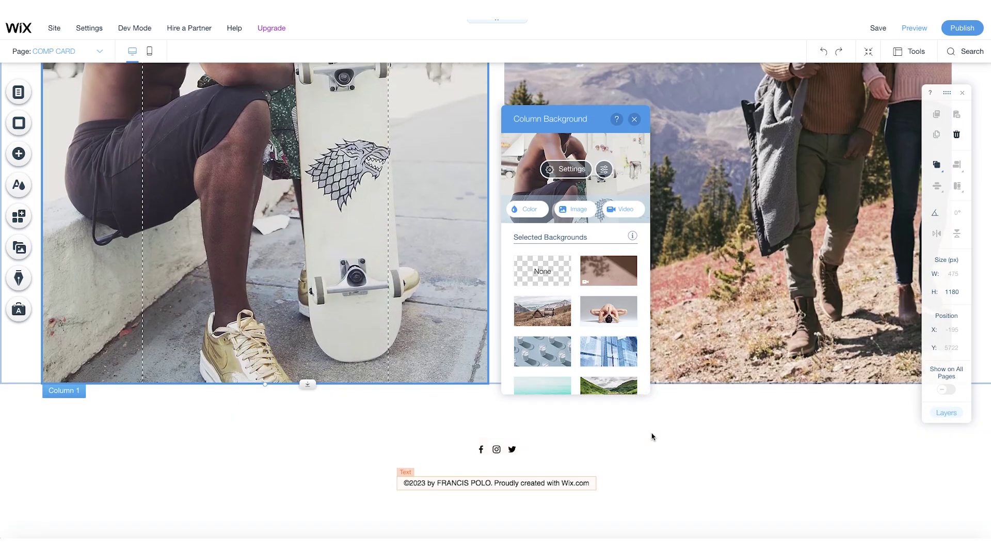
{"action": "left_click", "coordinate": [793, 191]}
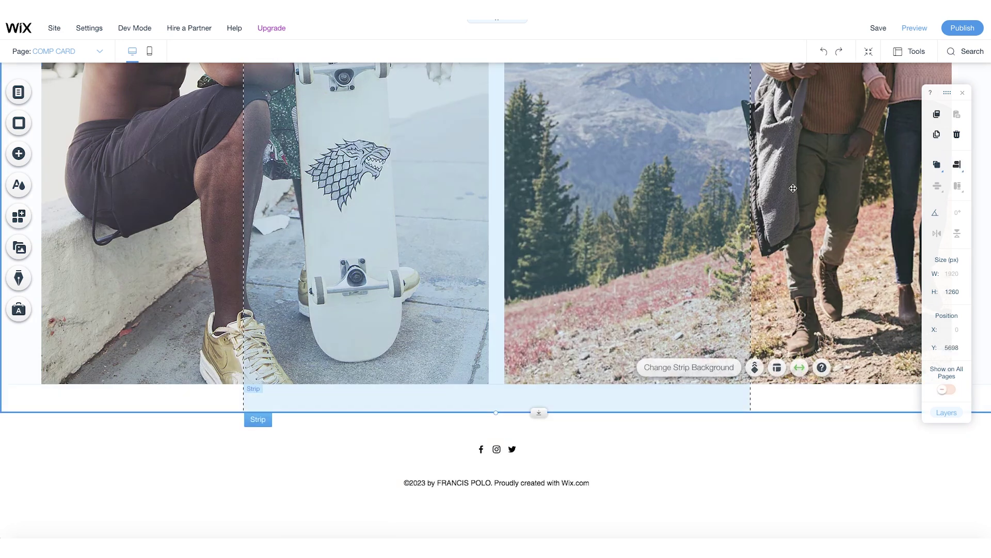
{"action": "scroll", "coordinate": [793, 190], "scroll_direction": "up", "scroll_amount": 10}
{"action": "scroll", "coordinate": [793, 190], "scroll_direction": "up", "scroll_amount": 5}
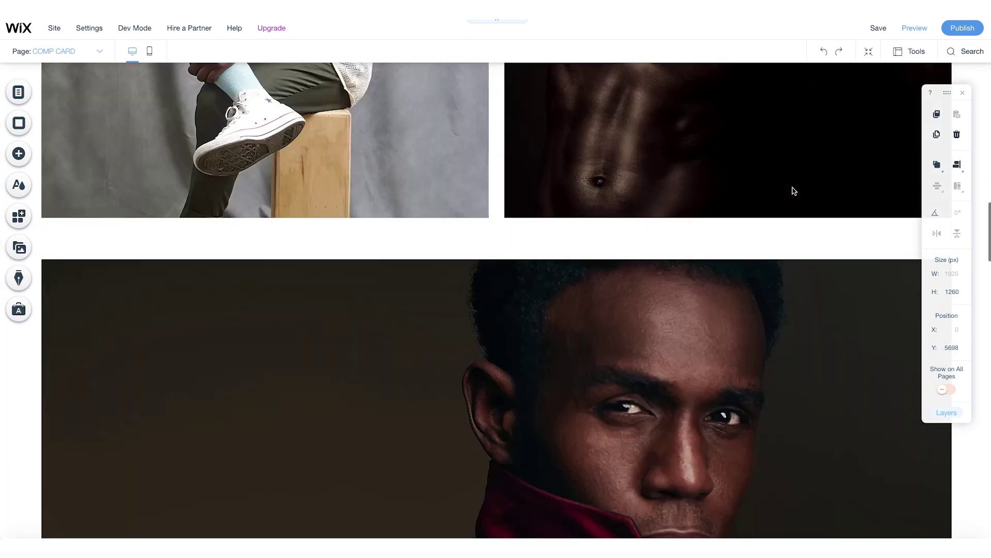
{"action": "scroll", "coordinate": [793, 190], "scroll_direction": "up", "scroll_amount": 10}
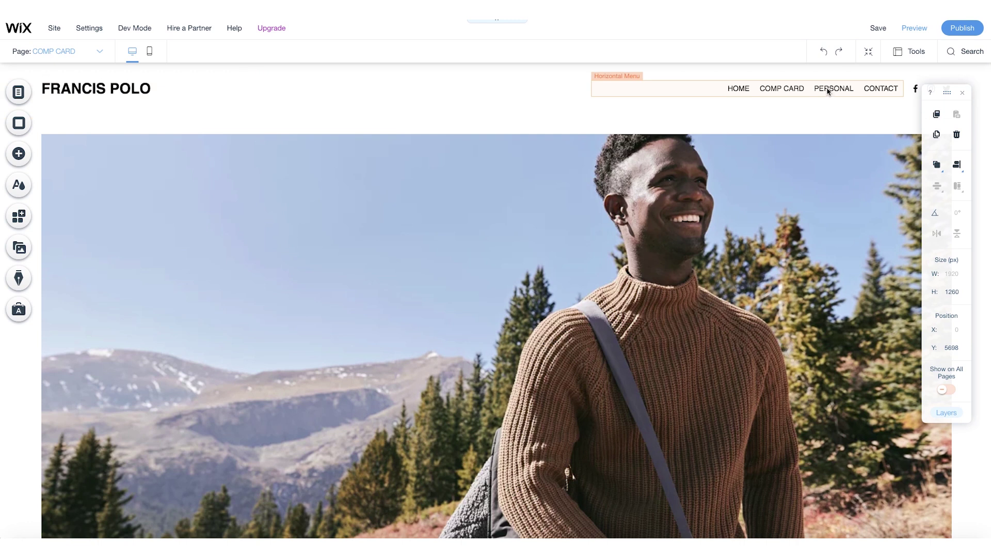
{"action": "scroll", "coordinate": [546, 283], "scroll_direction": "down", "scroll_amount": 15}
{"action": "scroll", "coordinate": [701, 247], "scroll_direction": "down", "scroll_amount": 5}
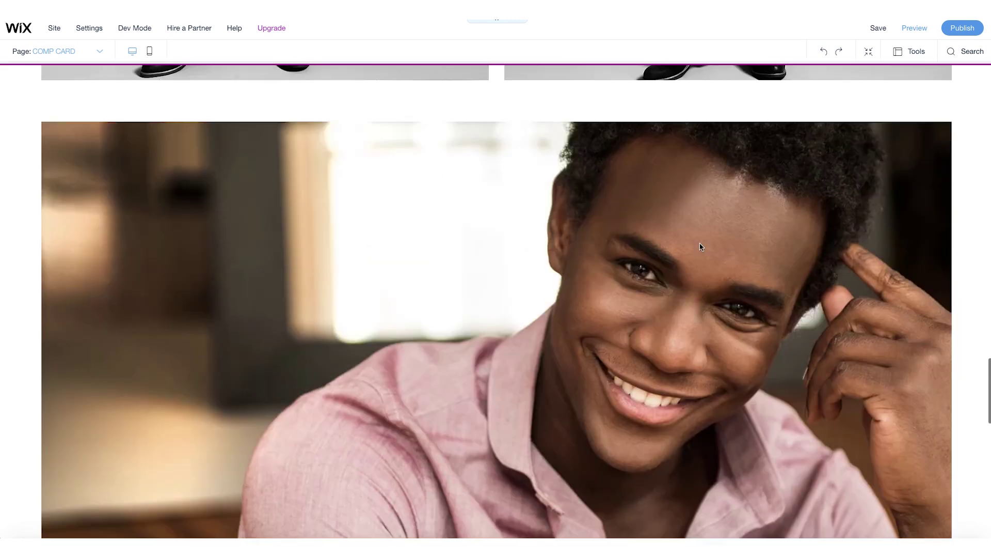
{"action": "scroll", "coordinate": [701, 247], "scroll_direction": "down", "scroll_amount": 3}
{"action": "scroll", "coordinate": [700, 247], "scroll_direction": "down", "scroll_amount": 3}
{"action": "scroll", "coordinate": [703, 229], "scroll_direction": "down", "scroll_amount": 2}
{"action": "scroll", "coordinate": [703, 225], "scroll_direction": "down", "scroll_amount": 5}
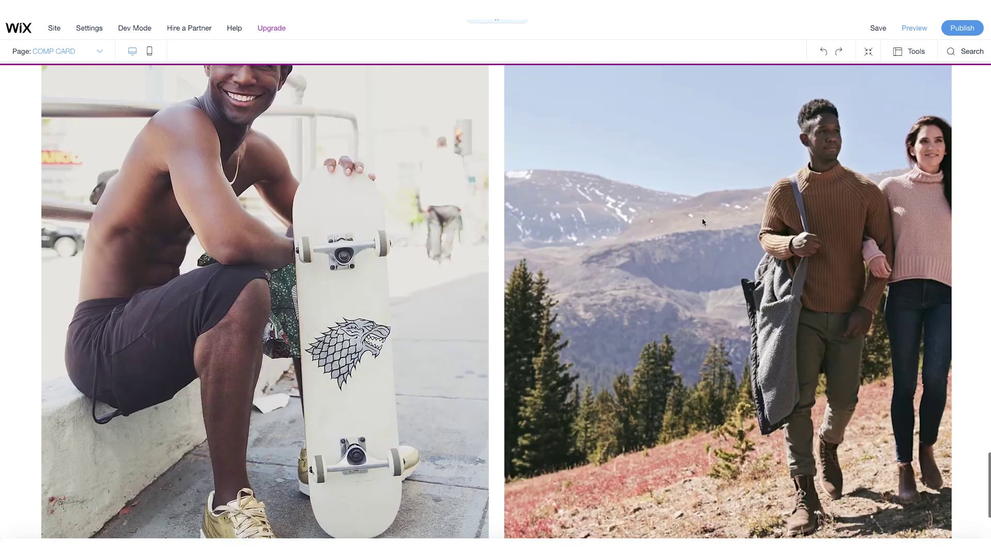
{"action": "scroll", "coordinate": [702, 218], "scroll_direction": "down", "scroll_amount": 1}
{"action": "scroll", "coordinate": [702, 222], "scroll_direction": "up", "scroll_amount": 1}
{"action": "scroll", "coordinate": [703, 222], "scroll_direction": "up", "scroll_amount": 4}
{"action": "scroll", "coordinate": [703, 222], "scroll_direction": "up", "scroll_amount": 4}
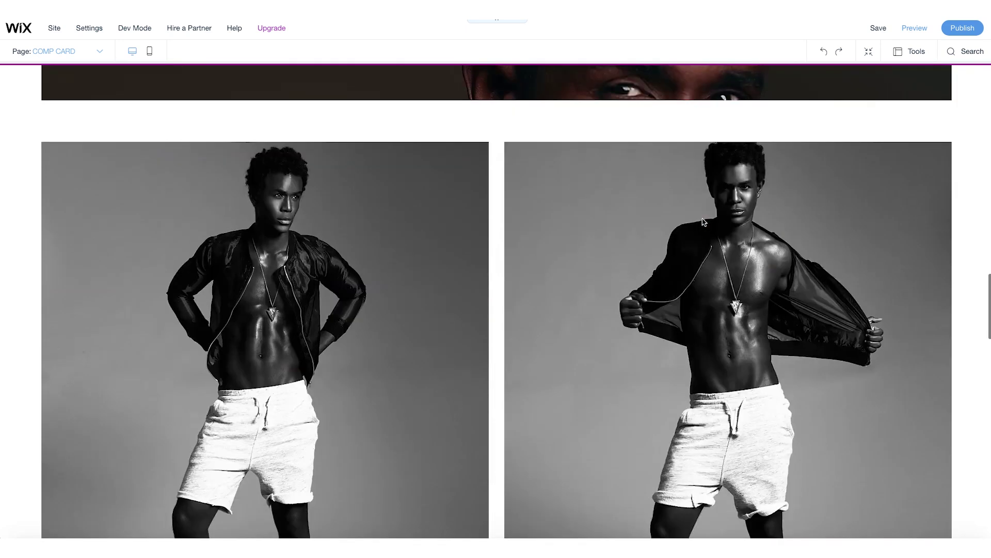
{"action": "scroll", "coordinate": [703, 222], "scroll_direction": "up", "scroll_amount": 3}
{"action": "scroll", "coordinate": [702, 222], "scroll_direction": "up", "scroll_amount": 10}
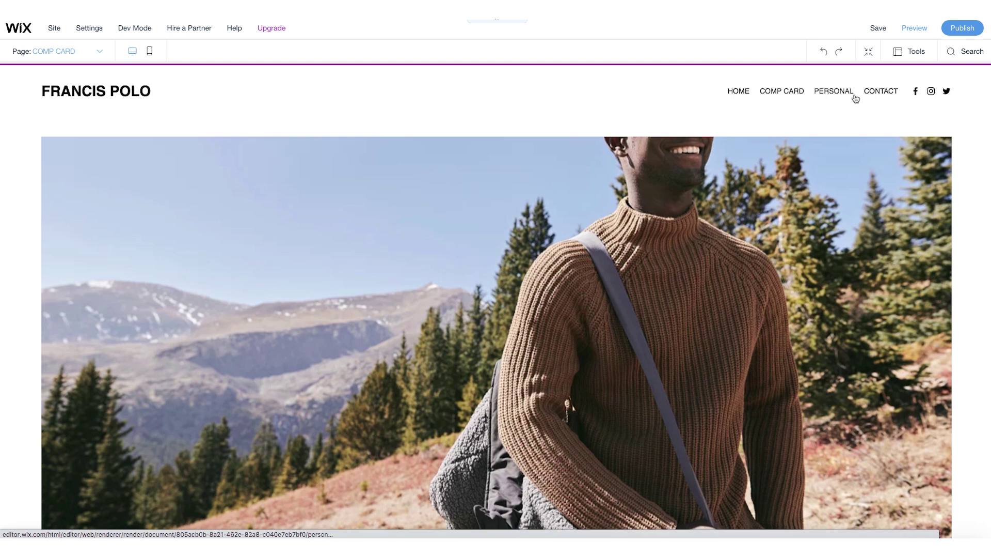
Switch from the comp card to the PERSONAL page, then to the CONTACT page.
{"action": "left_click", "coordinate": [862, 99]}
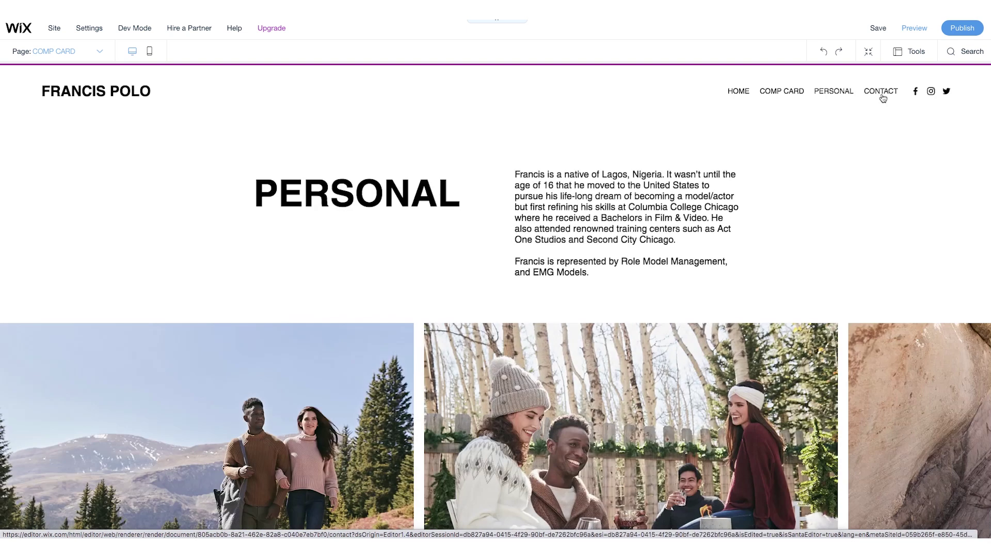
{"action": "scroll", "coordinate": [874, 144], "scroll_direction": "down", "scroll_amount": 1}
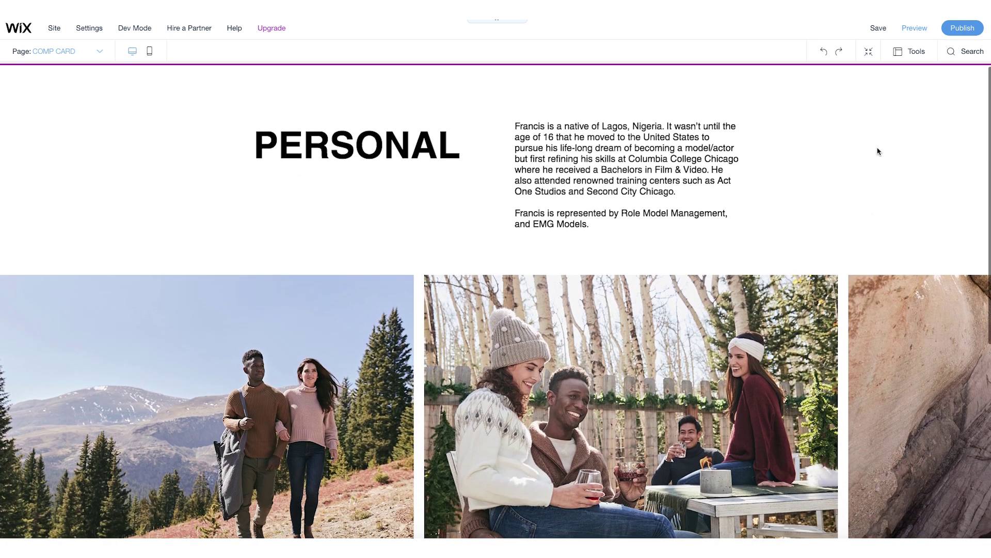
{"action": "scroll", "coordinate": [877, 193], "scroll_direction": "up", "scroll_amount": 1}
{"action": "left_click", "coordinate": [892, 92]}
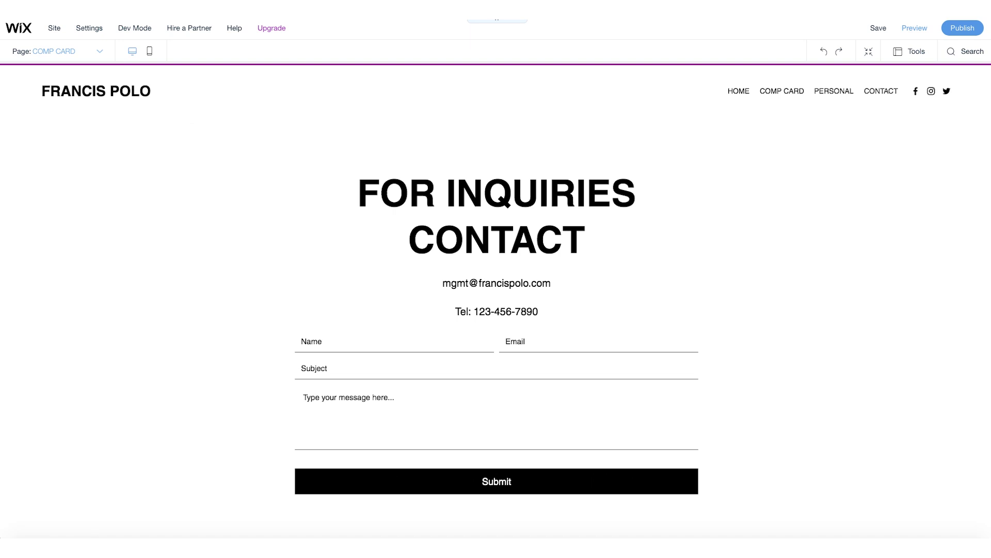
{"action": "left_click", "coordinate": [738, 94]}
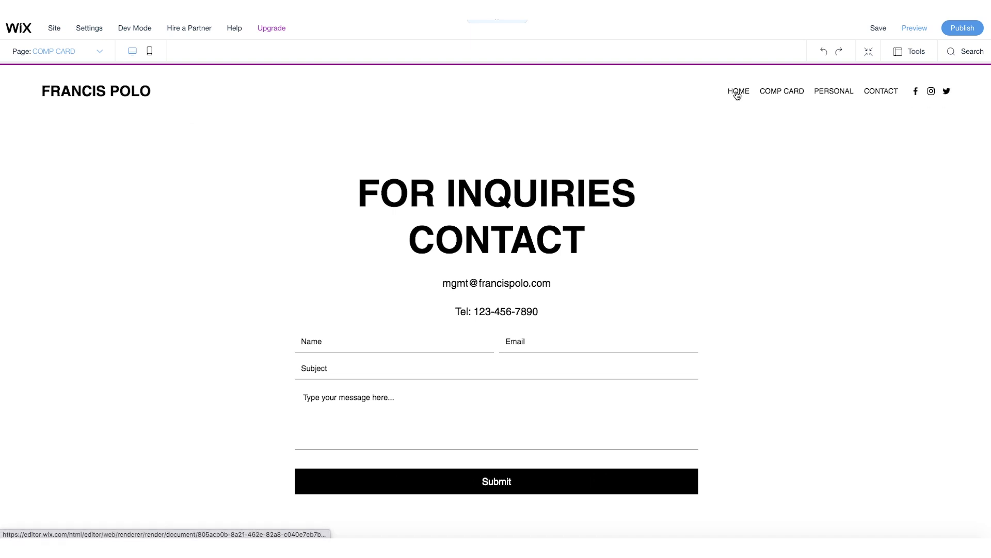